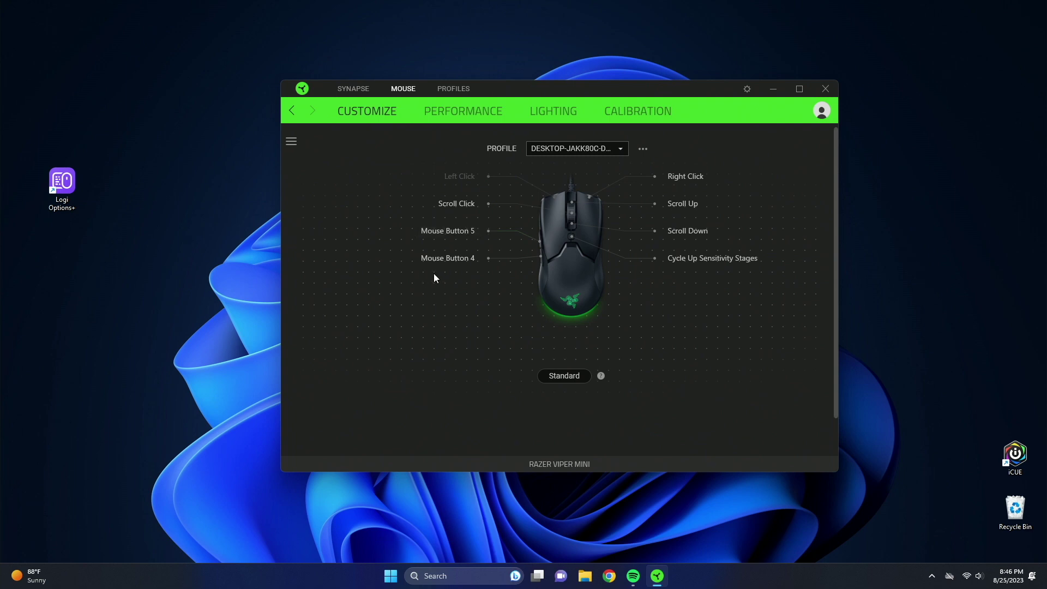
# Choose the alphanumeric key 3 as the keyboard function for Mouse Button 5.
pyautogui.click(459, 233)
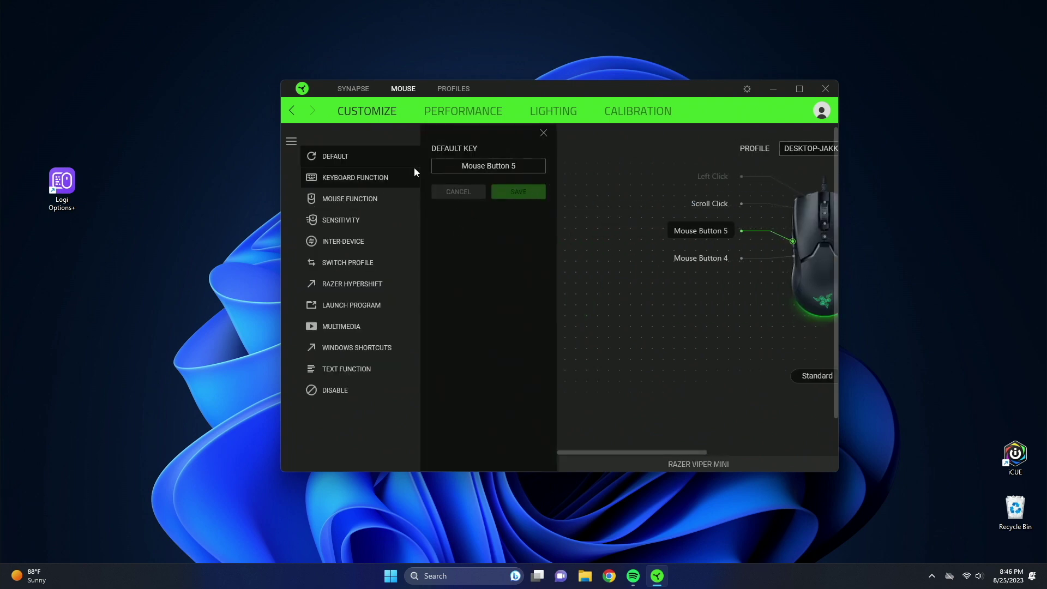
pyautogui.click(357, 176)
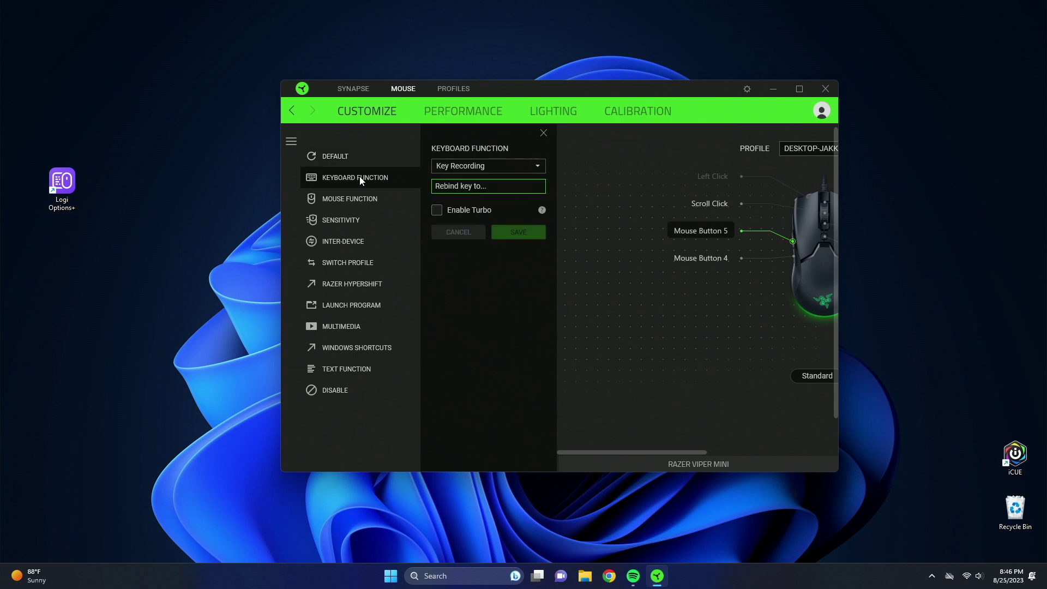
pyautogui.click(458, 168)
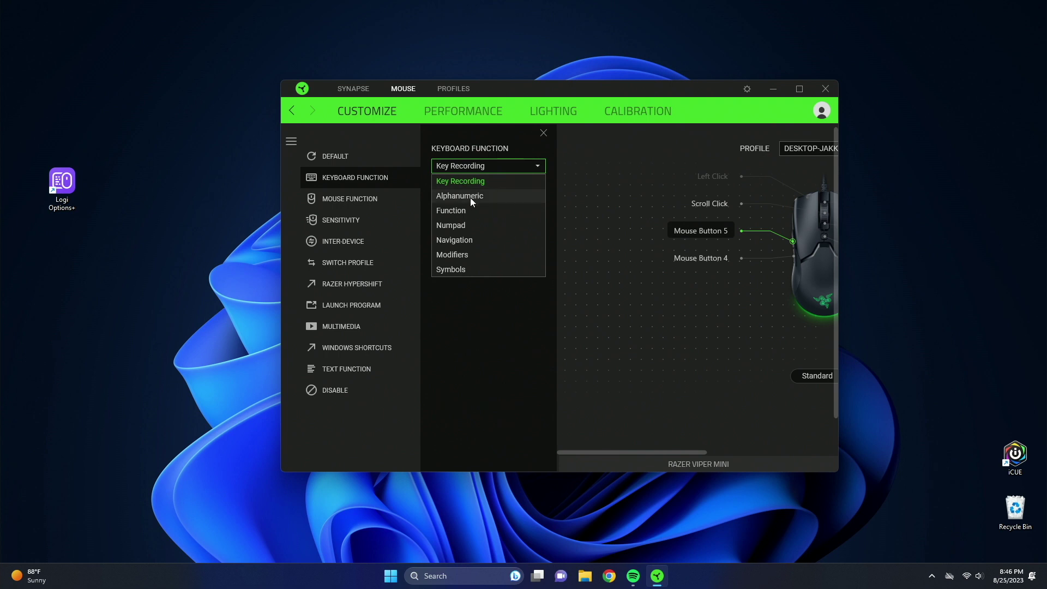
pyautogui.click(470, 198)
pyautogui.click(470, 186)
pyautogui.scroll(-6, 463, 256)
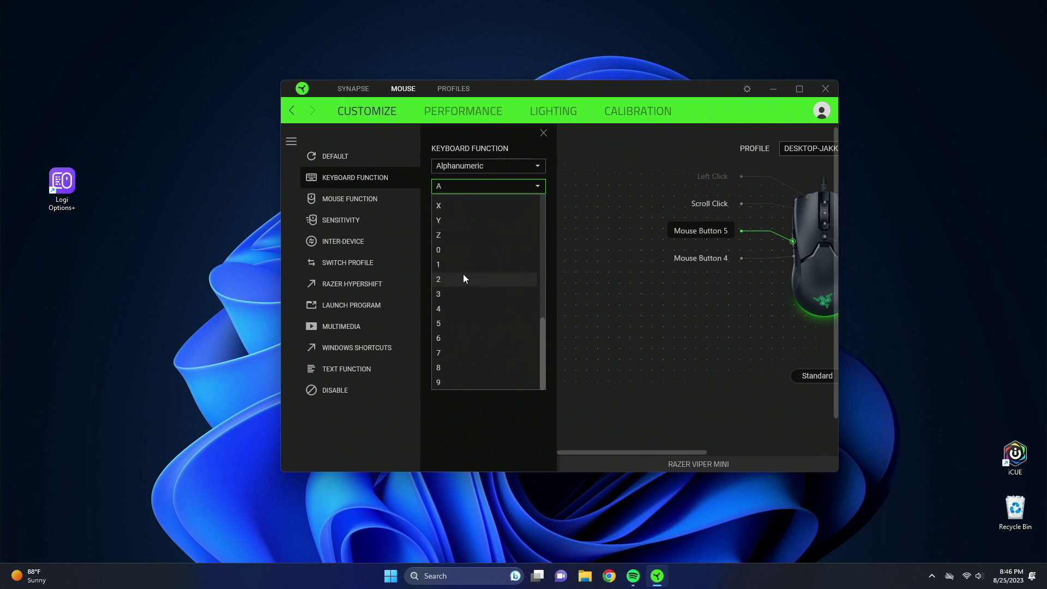
pyautogui.click(459, 294)
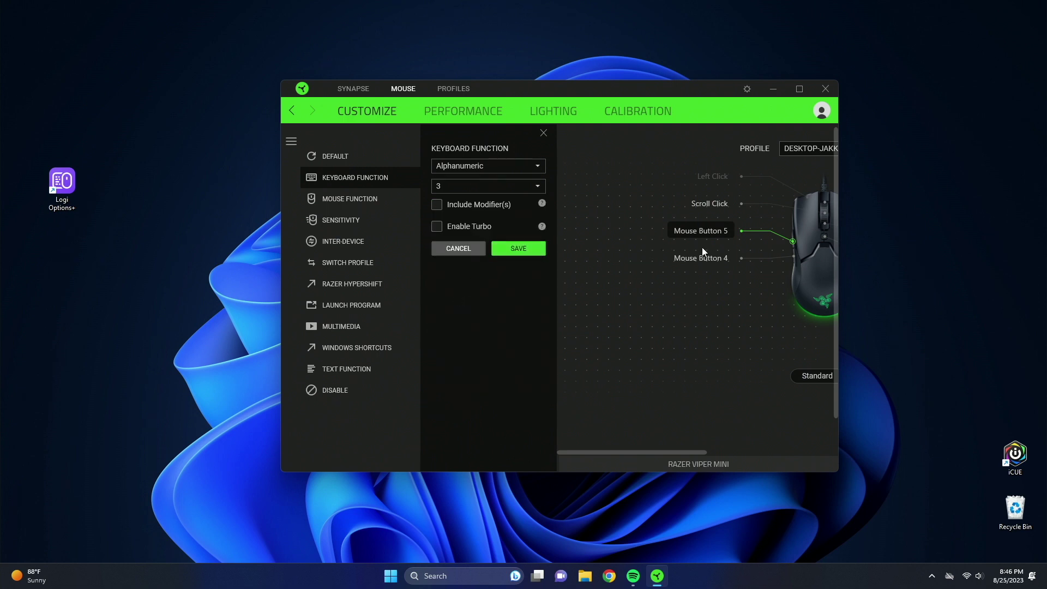
# Include modifiers for the key assignment, enable turbo and adjust its presses-per-second speed.
pyautogui.click(472, 206)
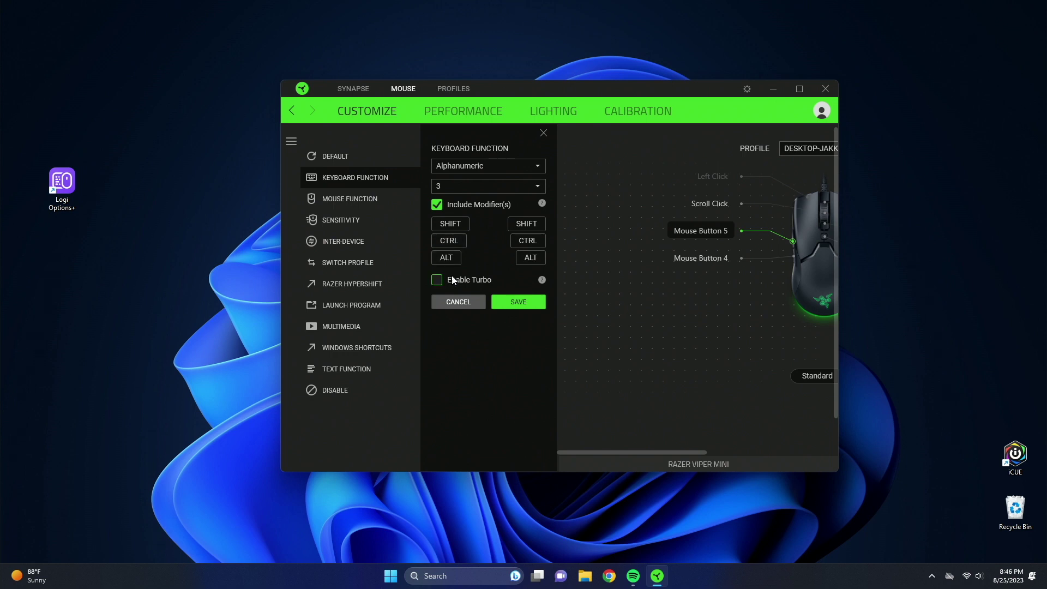
pyautogui.click(467, 279)
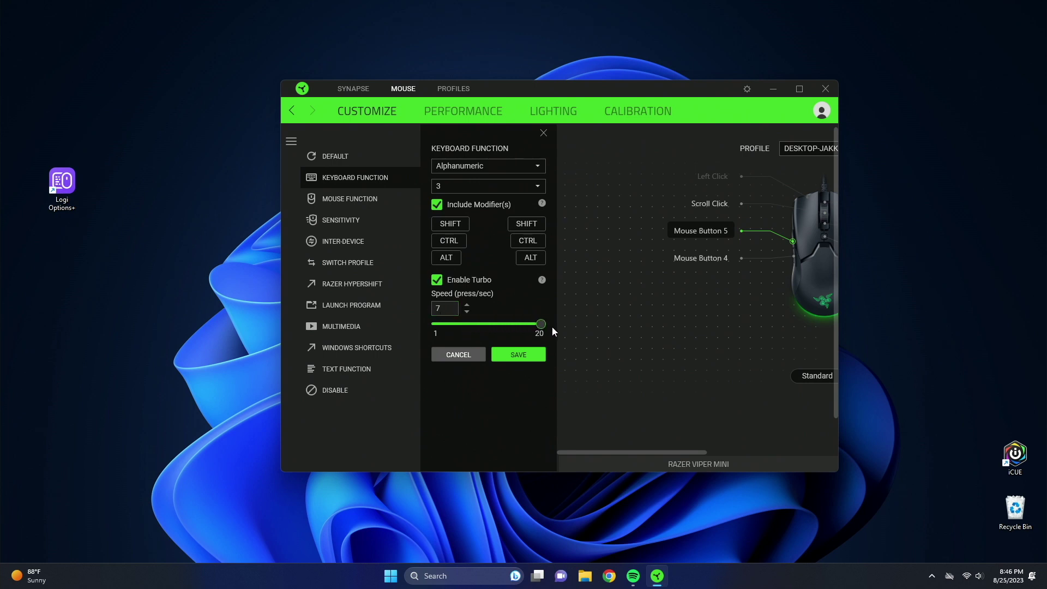
pyautogui.moveTo(553, 327); pyautogui.dragTo(543, 325)
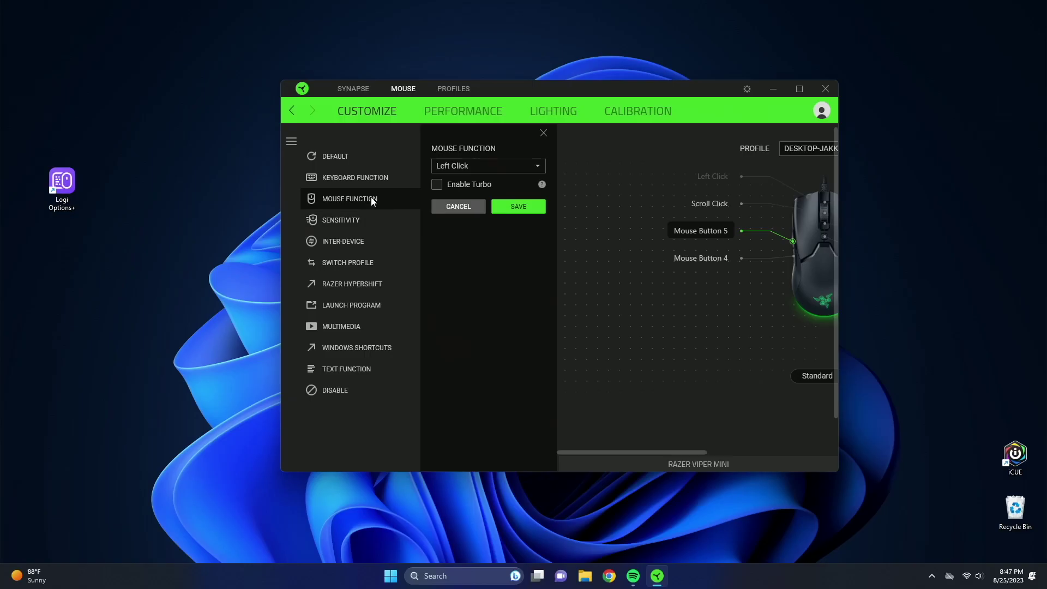
# Review the mouse functions available for Mouse Button 5 and try the turbo option on and off.
pyautogui.click(467, 167)
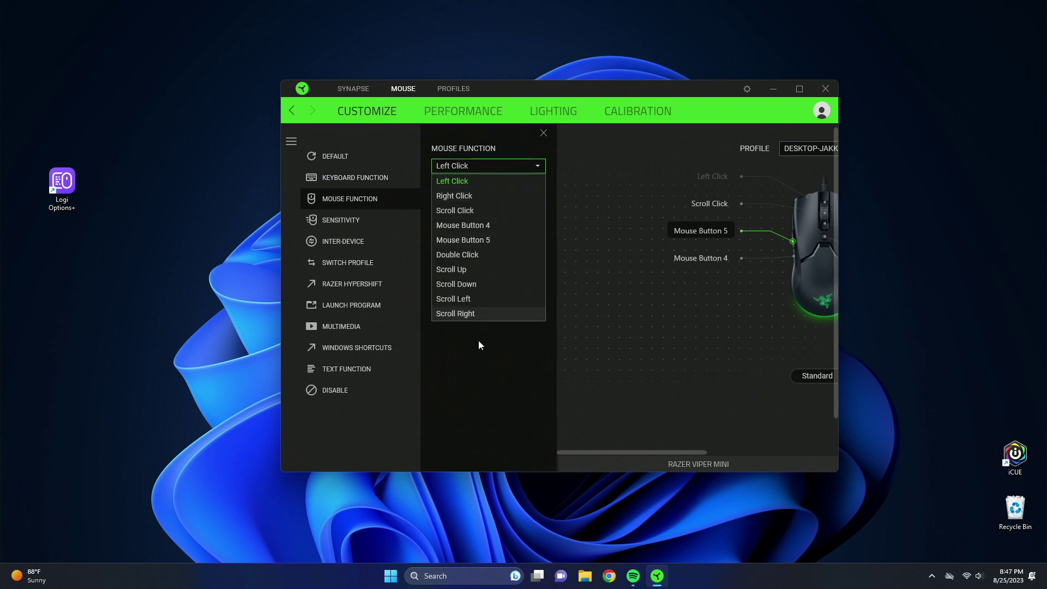
pyautogui.click(479, 338)
pyautogui.click(470, 186)
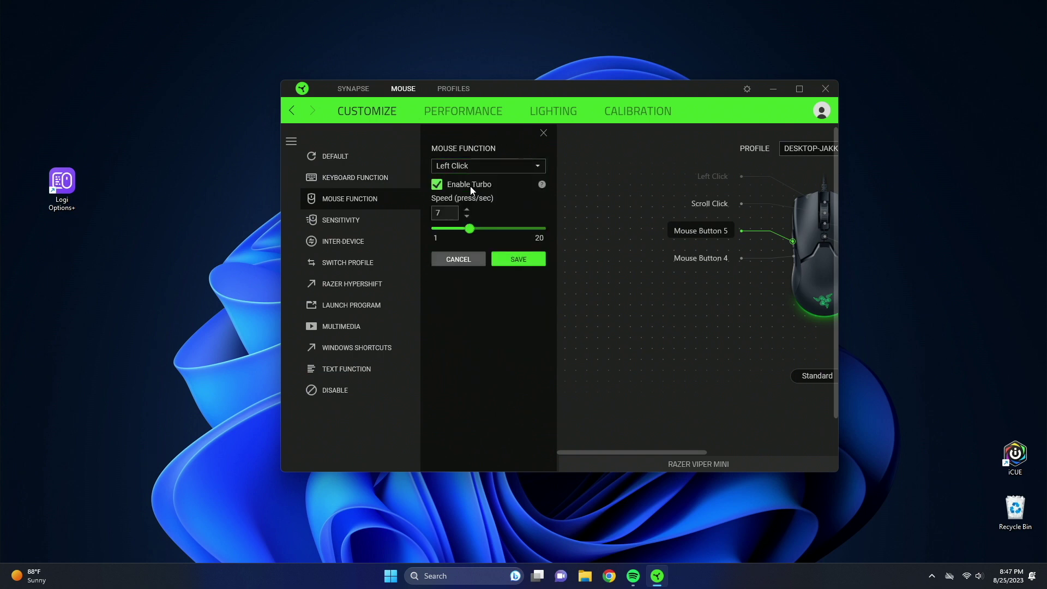
pyautogui.click(465, 182)
# Review the sensitivity types assignable to the button and the DPI stages in the mouse's performance settings.
pyautogui.click(365, 219)
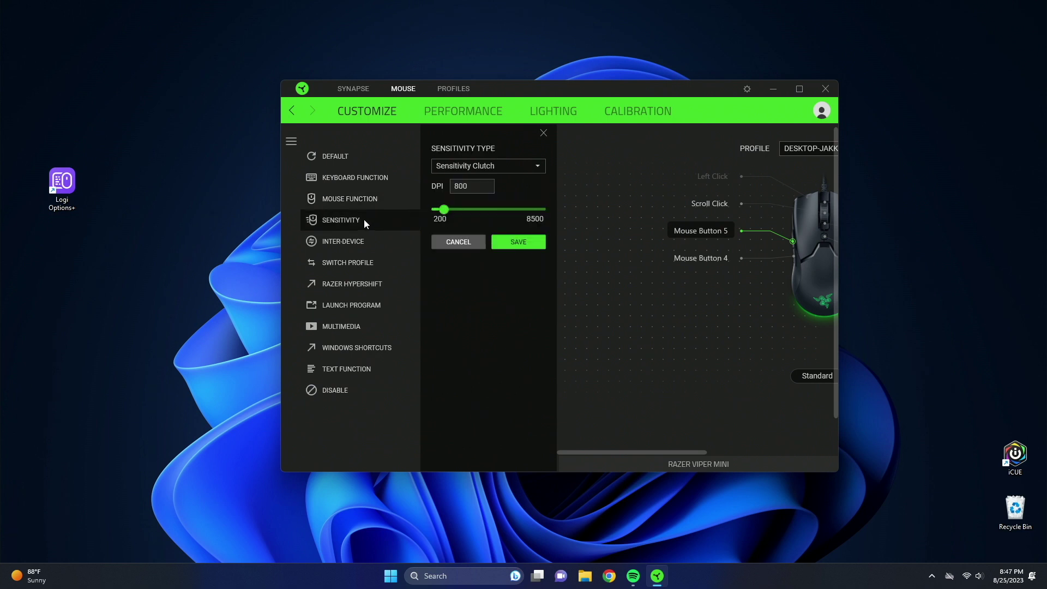
pyautogui.click(482, 165)
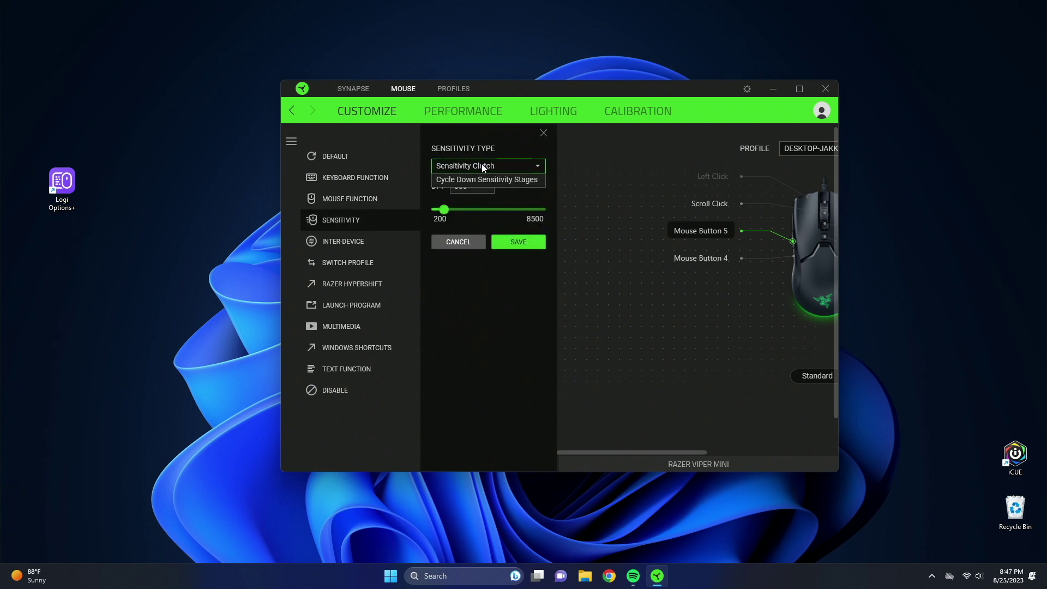
pyautogui.click(493, 159)
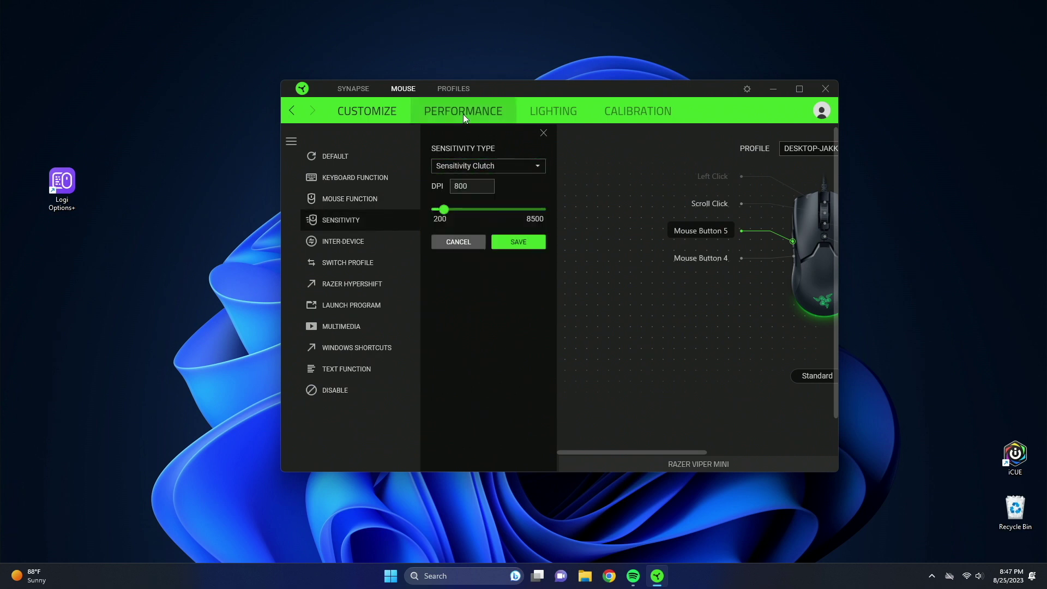
pyautogui.click(463, 112)
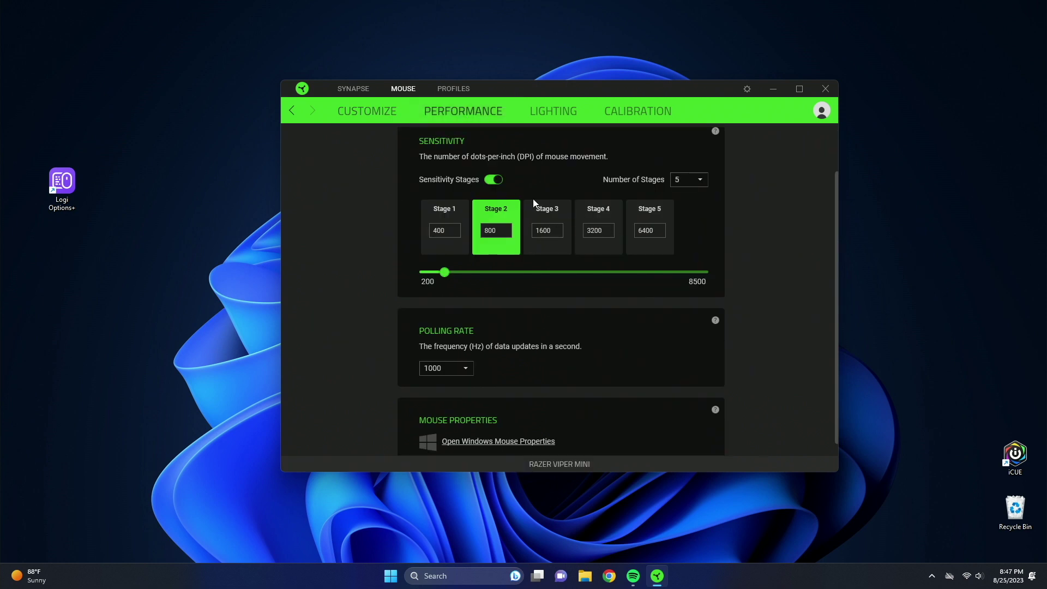
pyautogui.scroll(2, 485, 197)
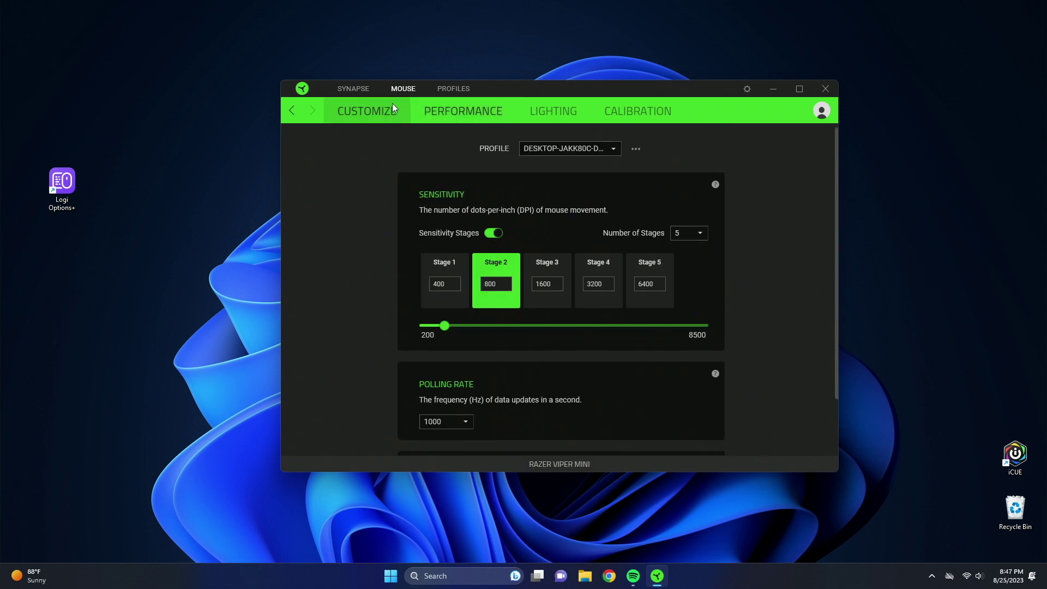
# Return to Mouse Button 5's assignments and view the inter-device function.
pyautogui.click(393, 116)
pyautogui.click(448, 231)
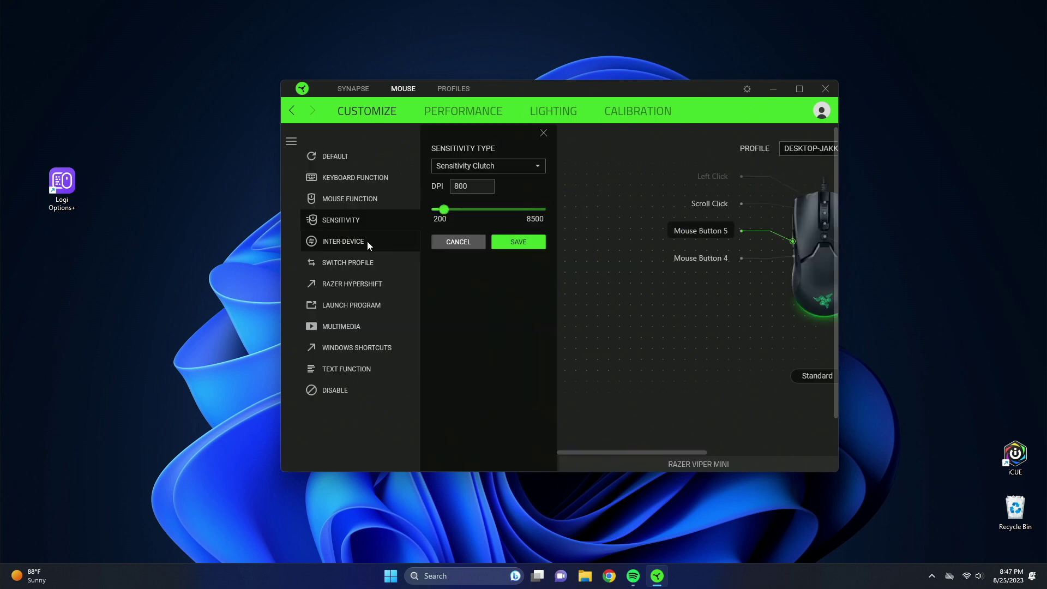
pyautogui.click(368, 241)
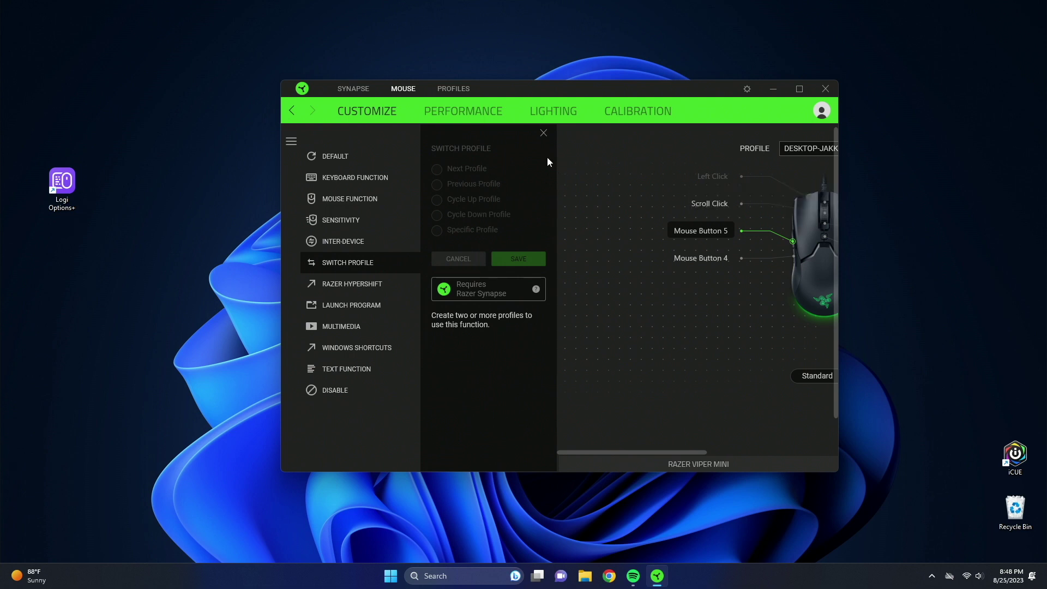
# Leave the button assignment, check the profile management actions and link Valheim to the default mouse profile.
pyautogui.click(544, 133)
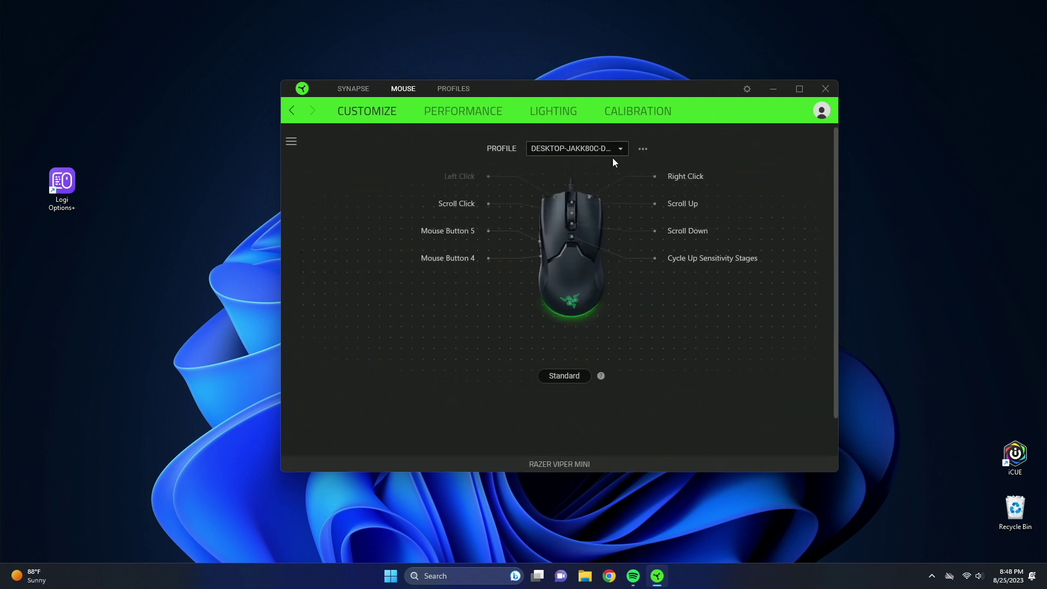
pyautogui.click(640, 148)
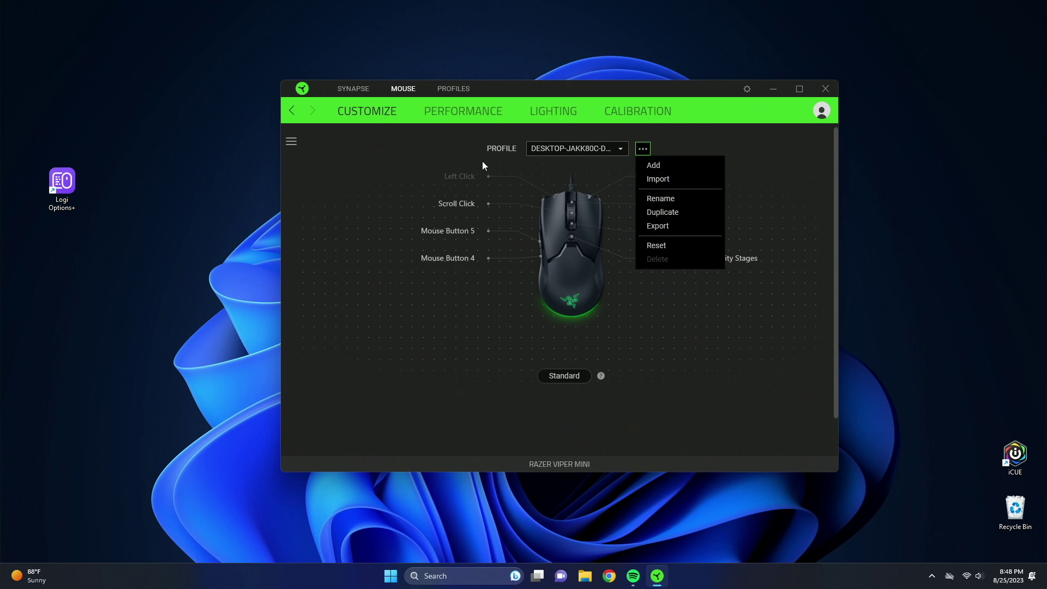
pyautogui.click(453, 89)
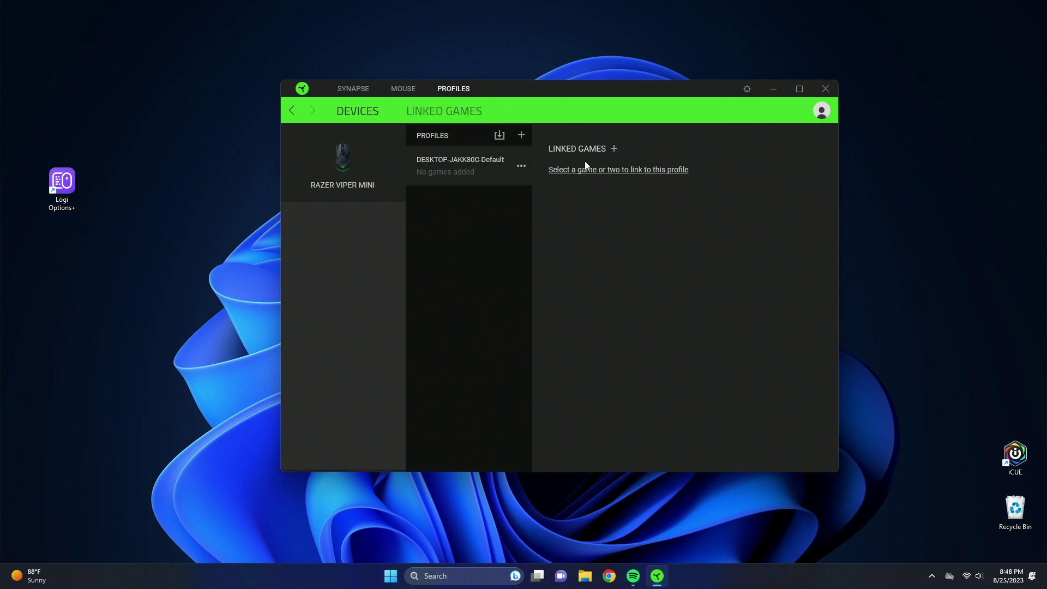
pyautogui.click(615, 149)
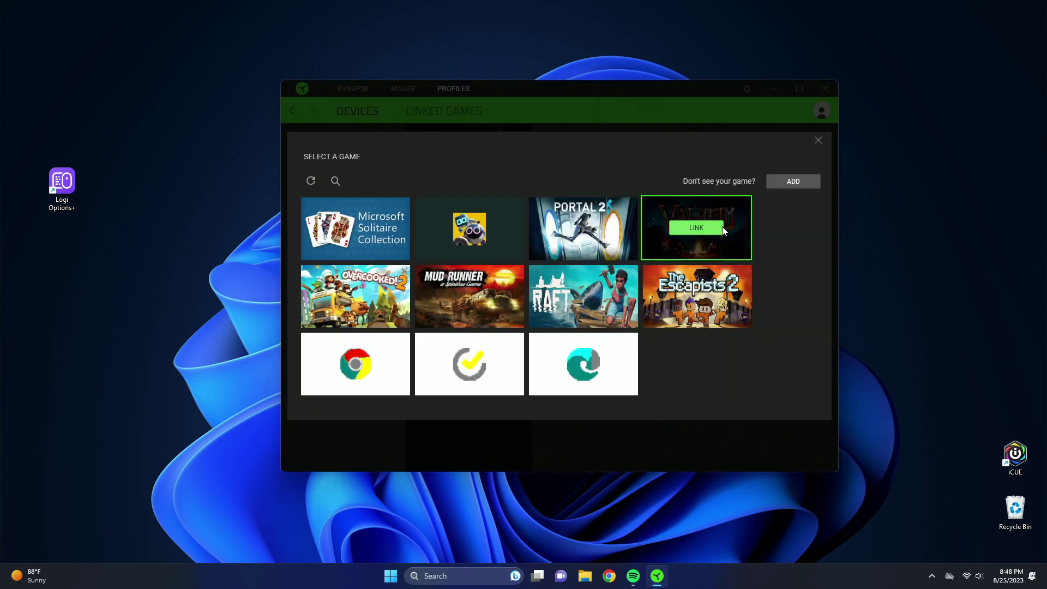
pyautogui.click(712, 230)
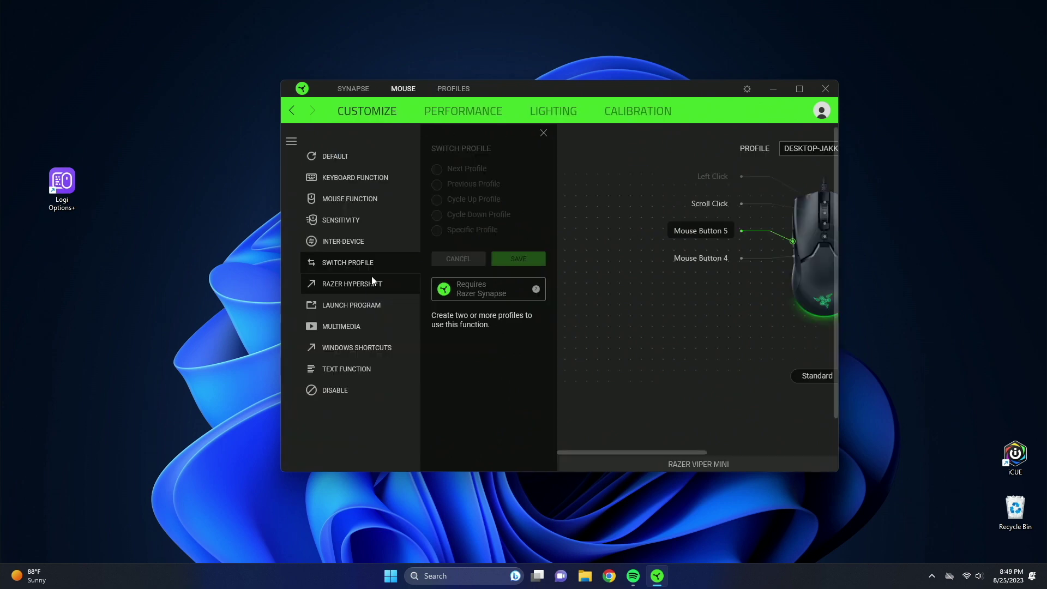
# View the Razer Hypershift assignment for Mouse Button 5 and try the Standard/Hypershift layer switch.
pyautogui.click(369, 286)
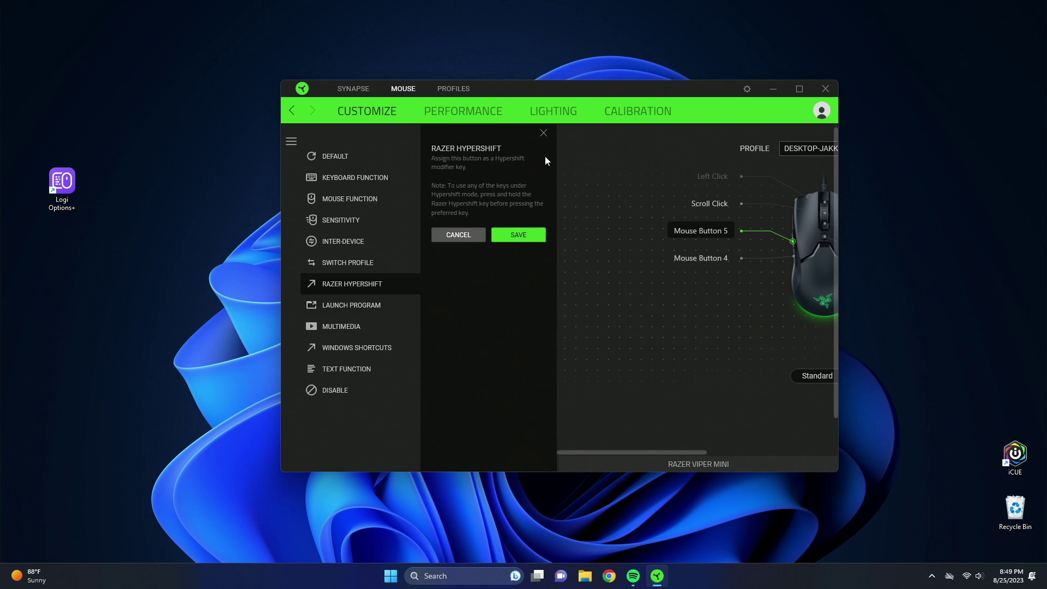
pyautogui.click(544, 134)
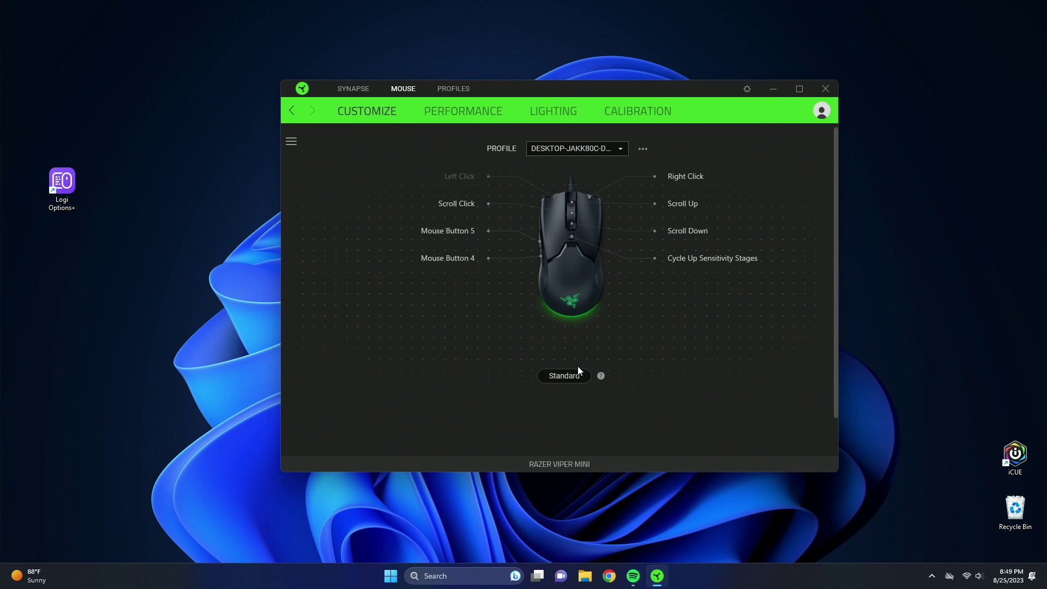
pyautogui.click(578, 375)
# Review the Launch Program options for Mouse Button 5, including browsing for an application and the website address entry.
pyautogui.click(448, 230)
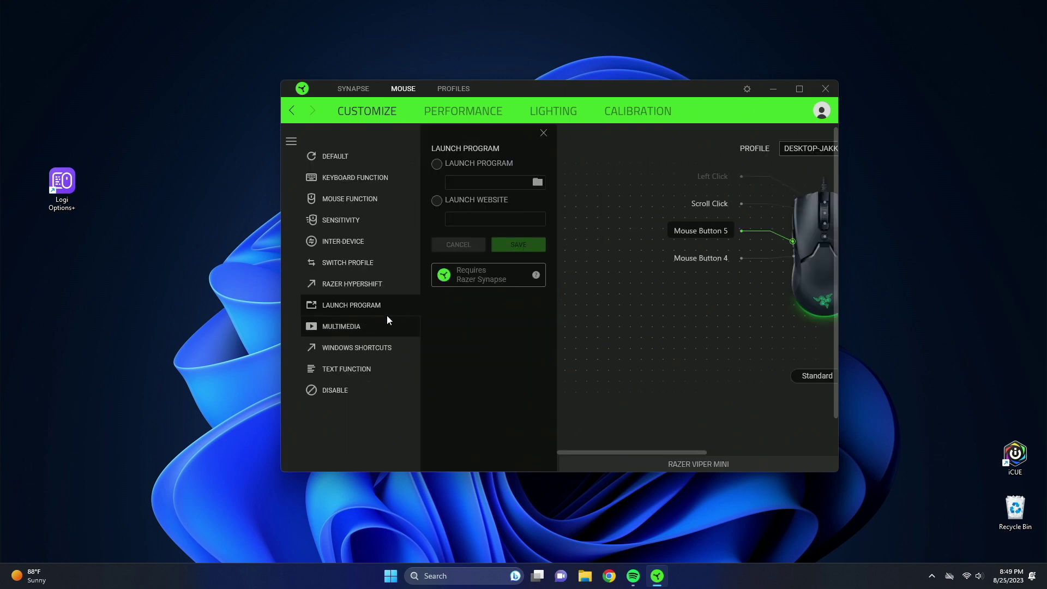
pyautogui.click(472, 164)
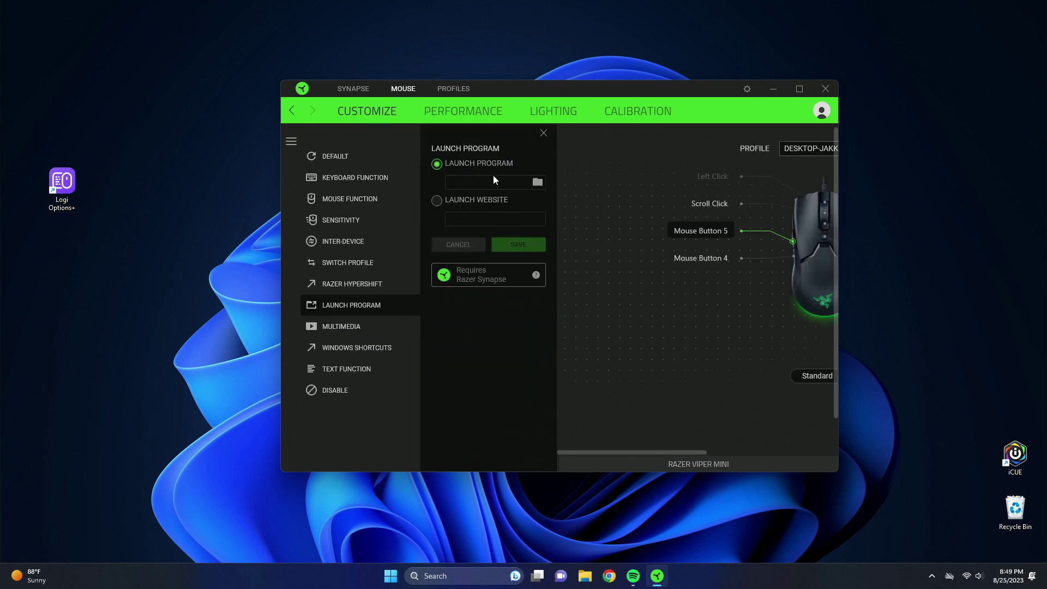
pyautogui.click(538, 181)
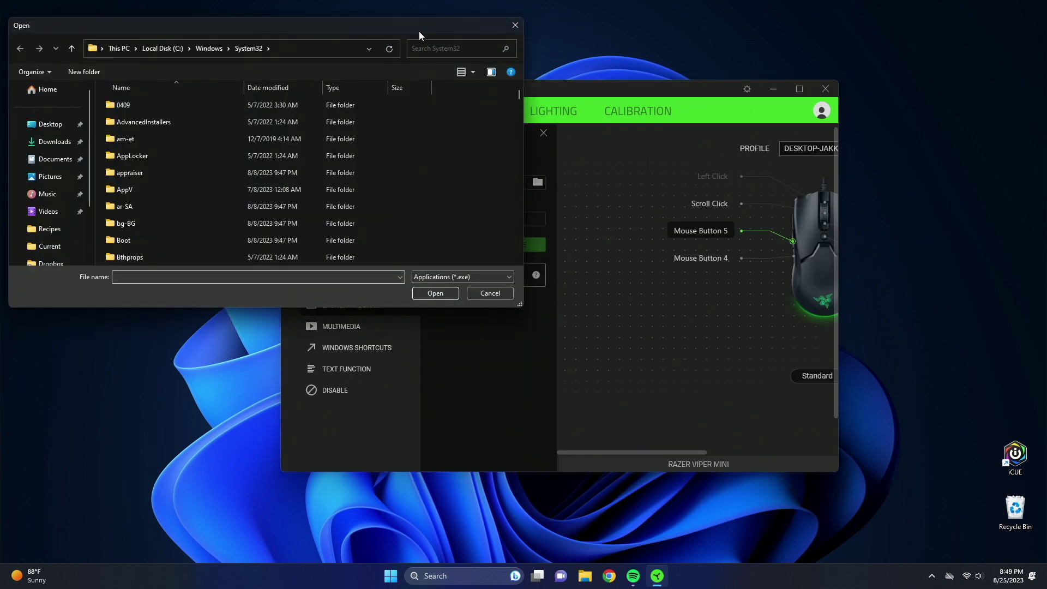
pyautogui.moveTo(414, 28); pyautogui.dragTo(650, 132)
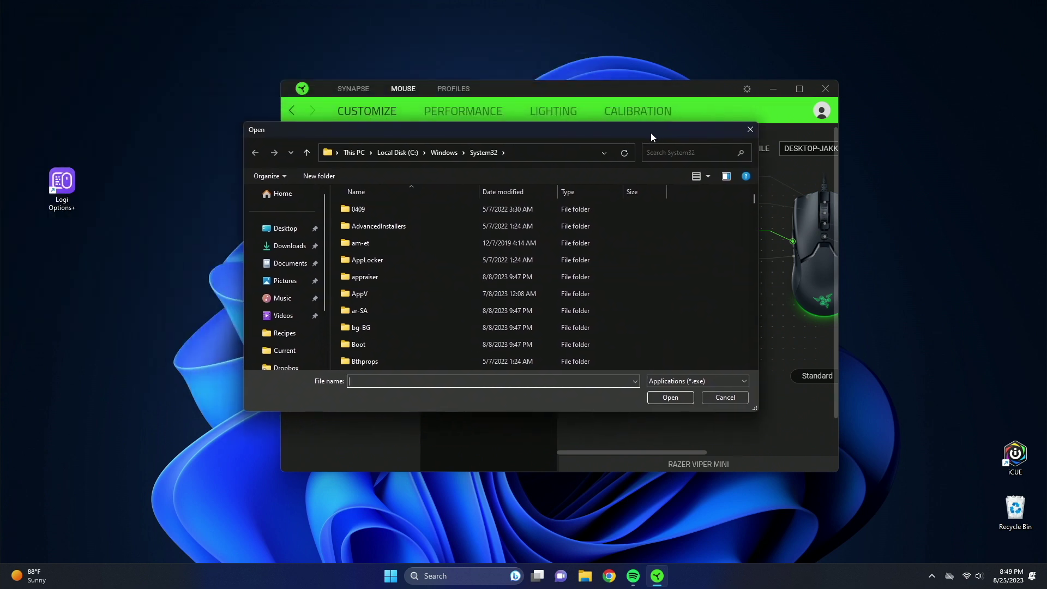
pyautogui.click(748, 131)
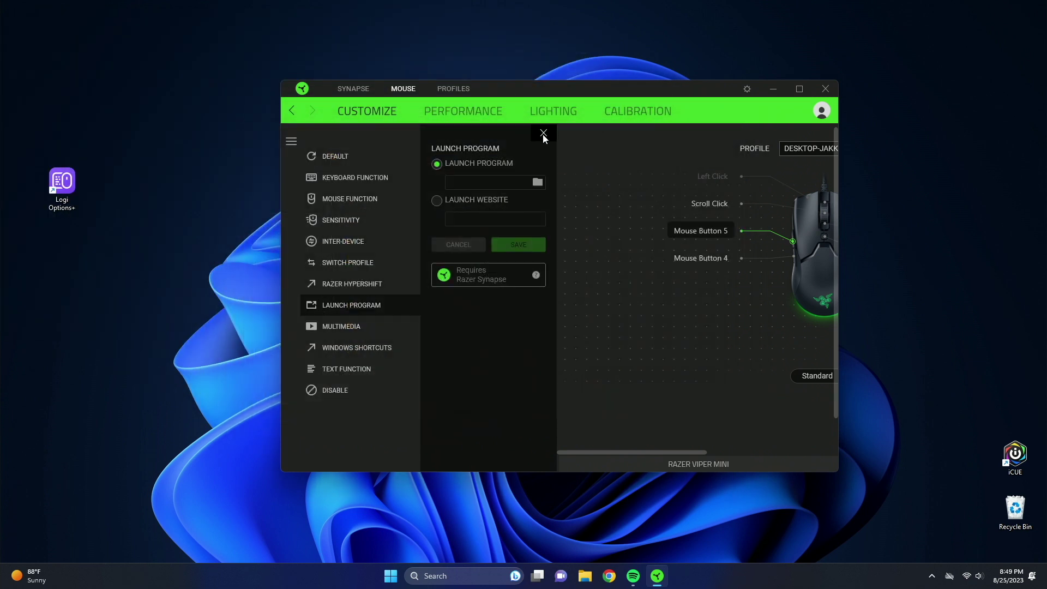
pyautogui.click(488, 200)
pyautogui.click(496, 219)
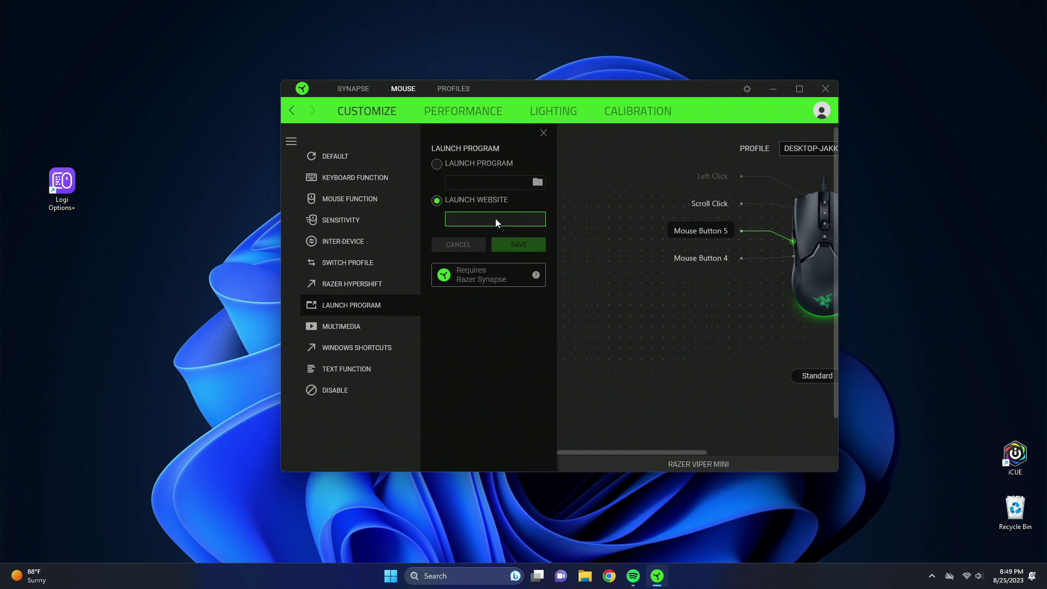
# Review the multimedia functions that can be assigned to Mouse Button 5.
pyautogui.click(405, 325)
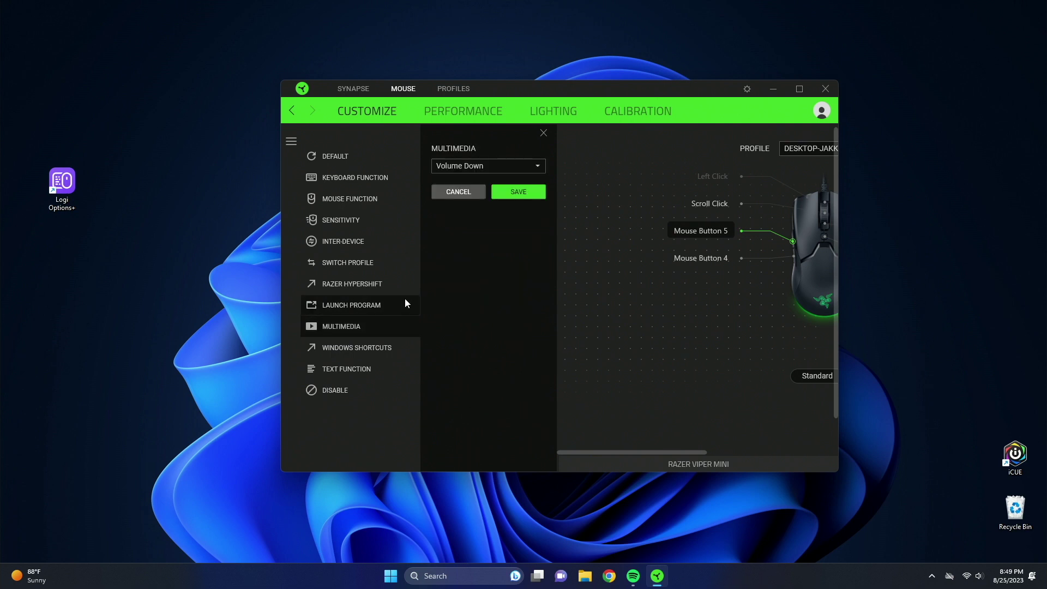
pyautogui.click(498, 167)
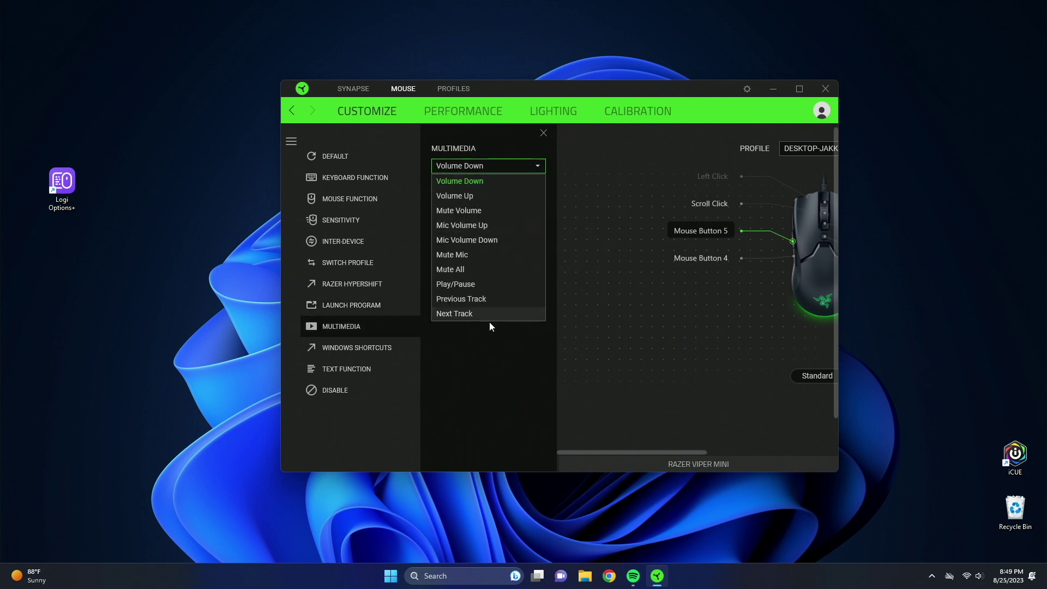
pyautogui.click(603, 321)
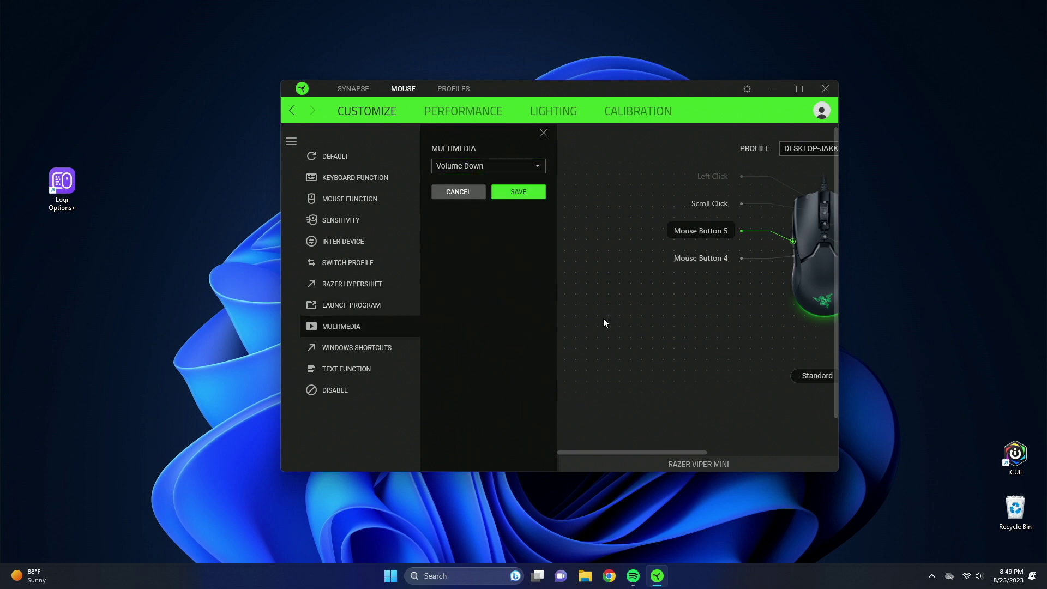
# Review the Windows shortcuts that can be assigned to Mouse Button 5.
pyautogui.click(358, 354)
pyautogui.click(486, 165)
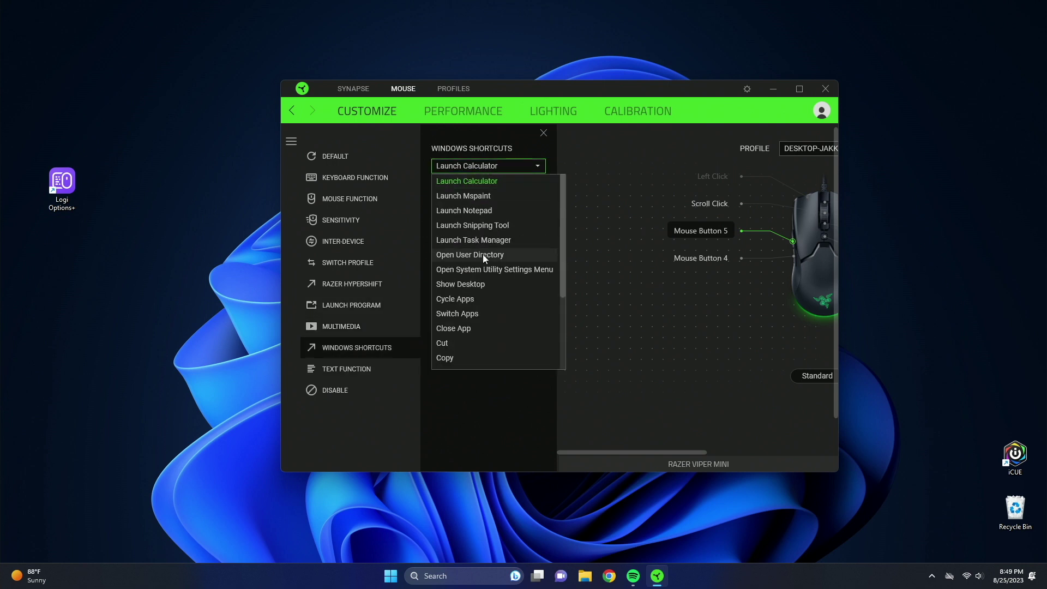
pyautogui.scroll(-1, 464, 327)
pyautogui.scroll(-3, 463, 317)
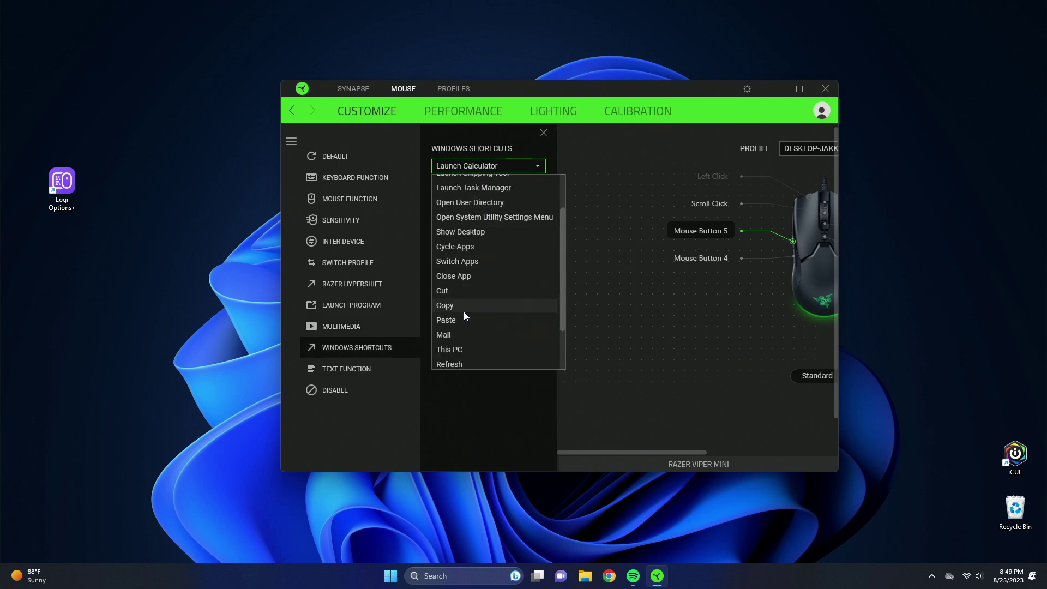
pyautogui.scroll(-2, 460, 328)
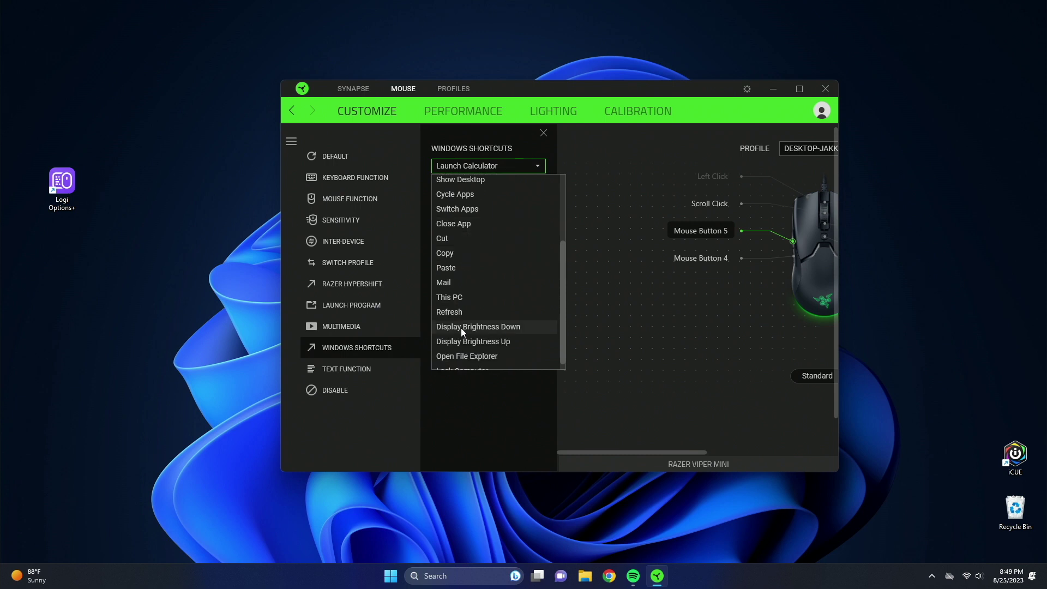
pyautogui.scroll(5, 475, 333)
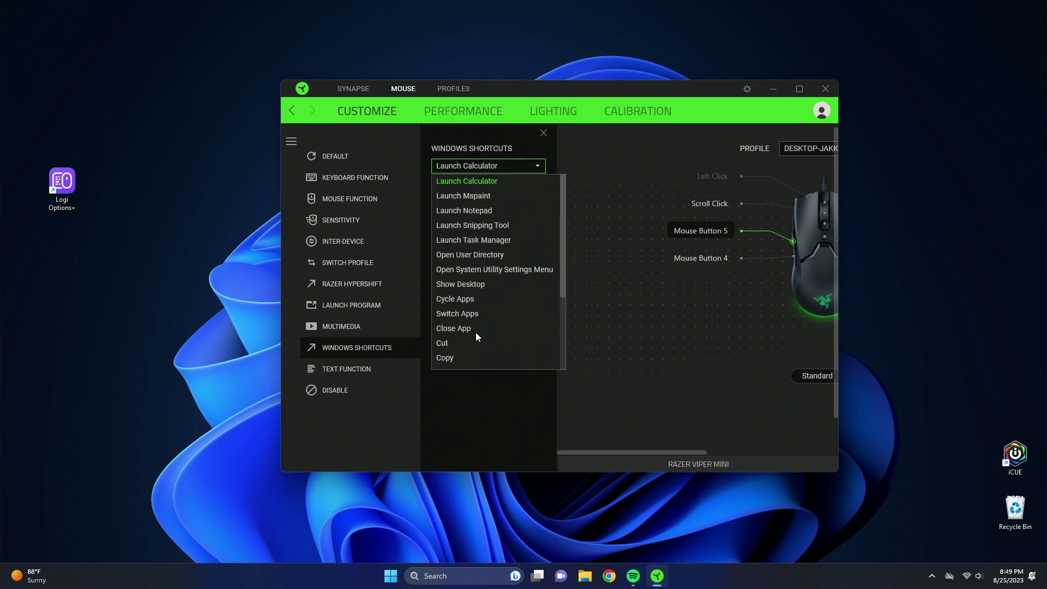
pyautogui.click(469, 397)
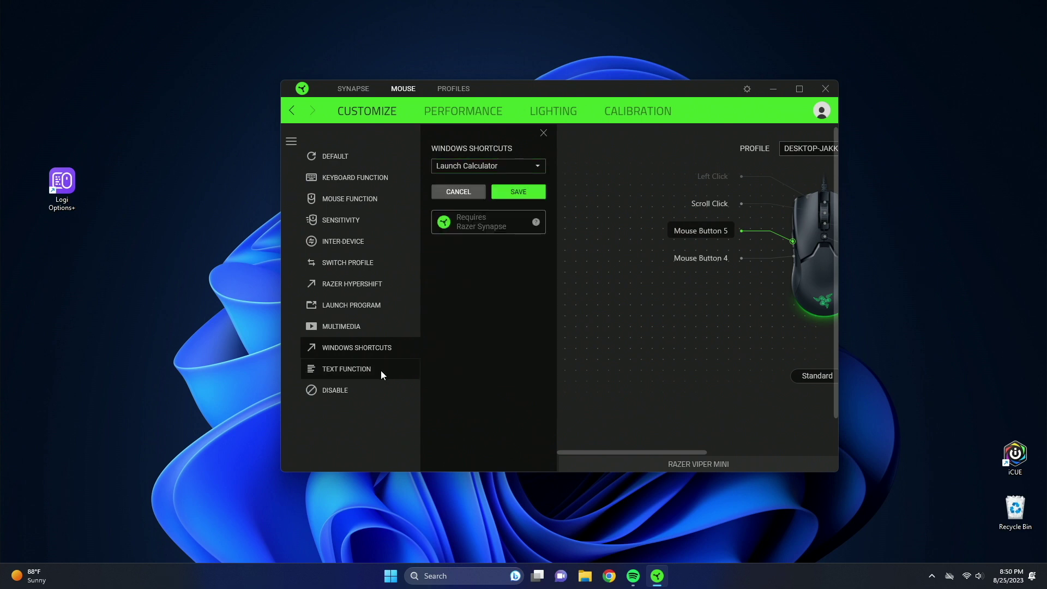
# Review the Text Function assignment for Mouse Button 5 with its Character Map, and check the Disable assignment.
pyautogui.click(365, 364)
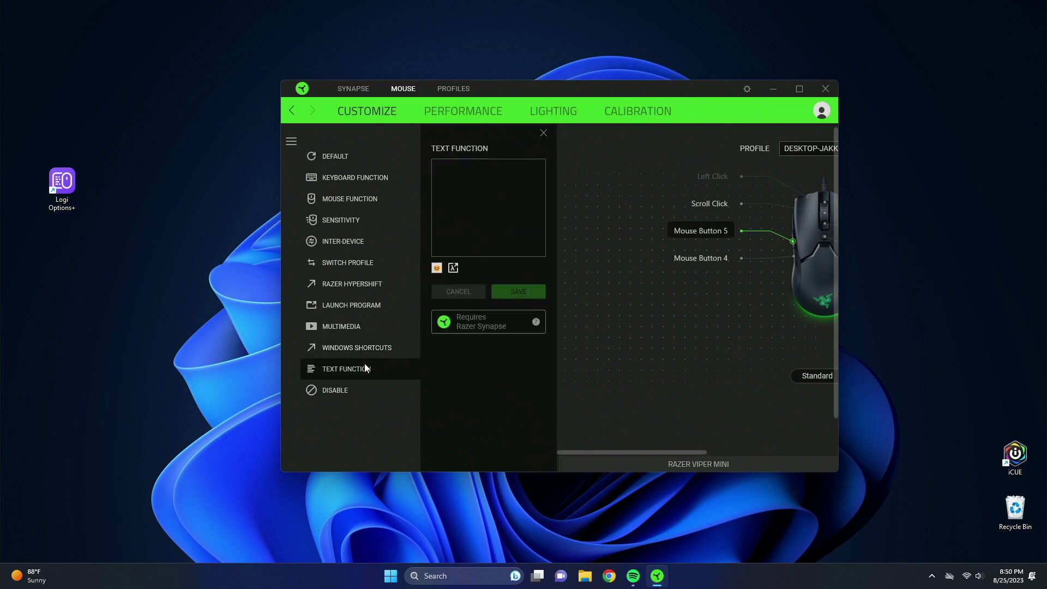
pyautogui.click(472, 224)
pyautogui.click(468, 263)
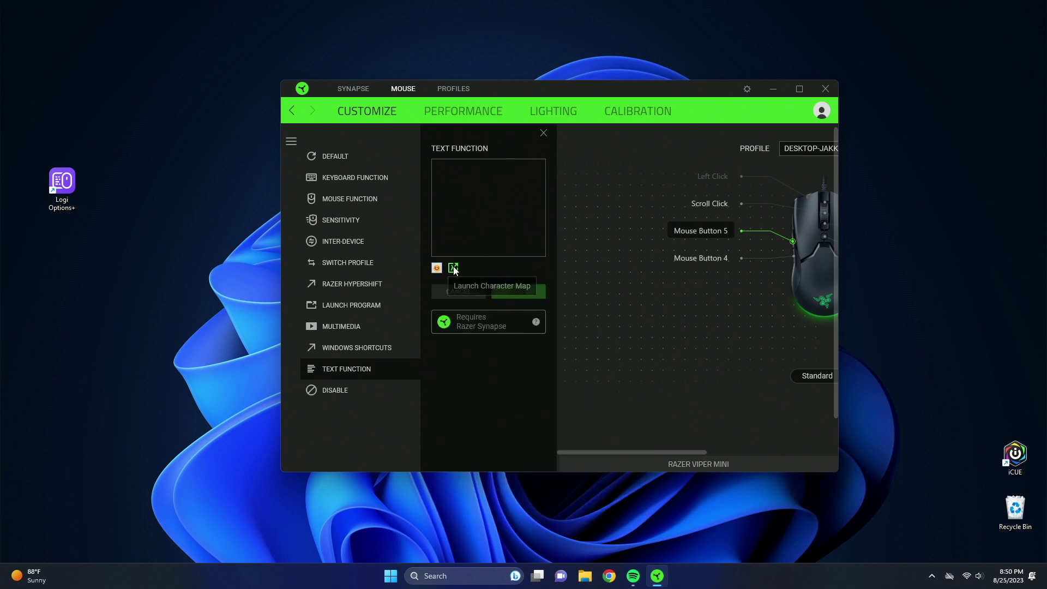
pyautogui.click(453, 267)
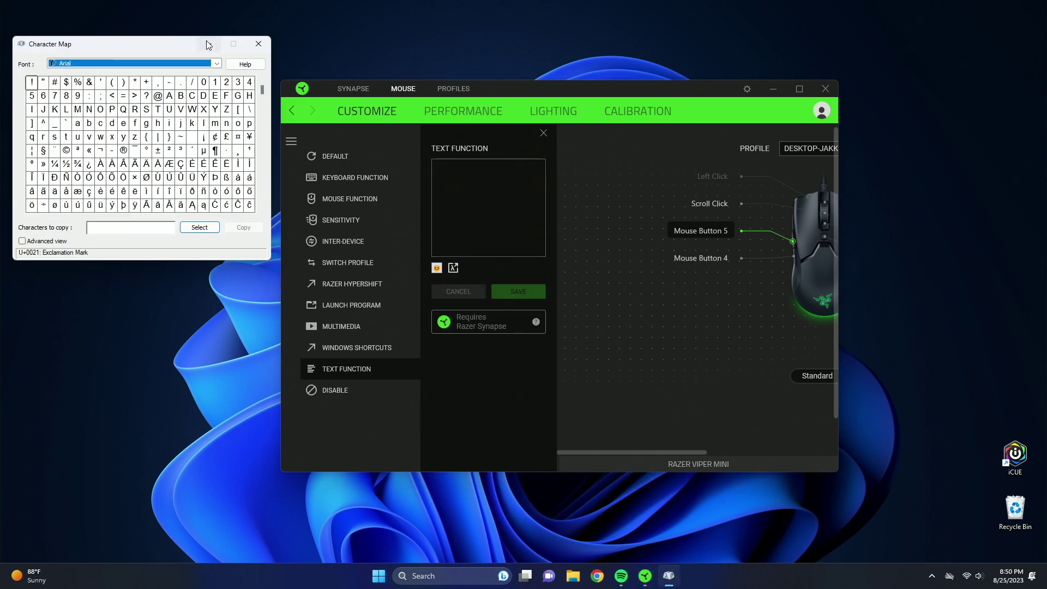
pyautogui.moveTo(182, 42); pyautogui.dragTo(576, 181)
pyautogui.click(654, 182)
pyautogui.click(361, 387)
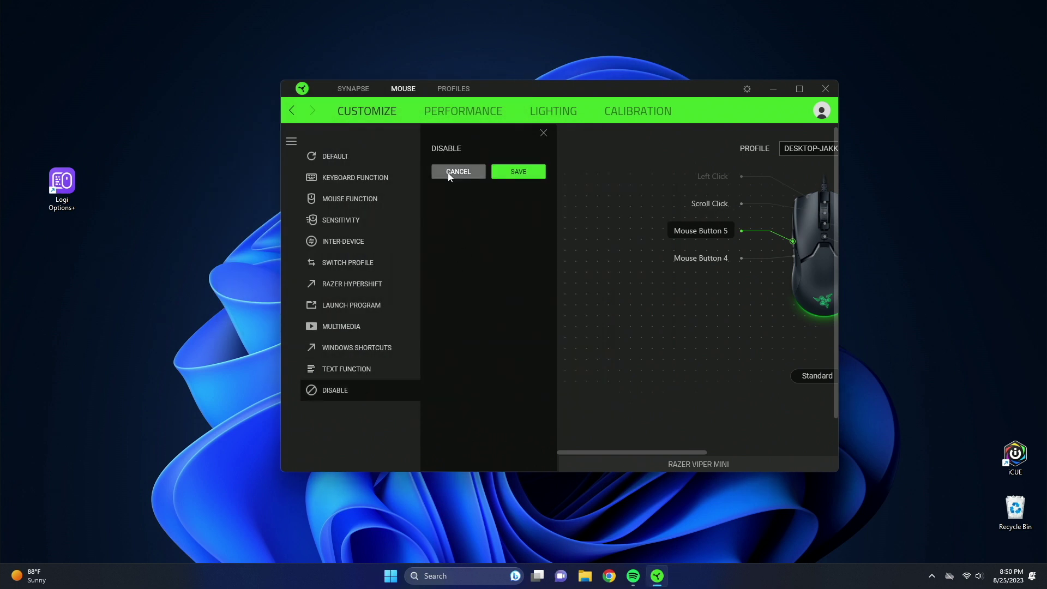
# Try reducing the mouse's number of sensitivity stages to 2 in the performance settings, and set it back to 5.
pyautogui.click(461, 113)
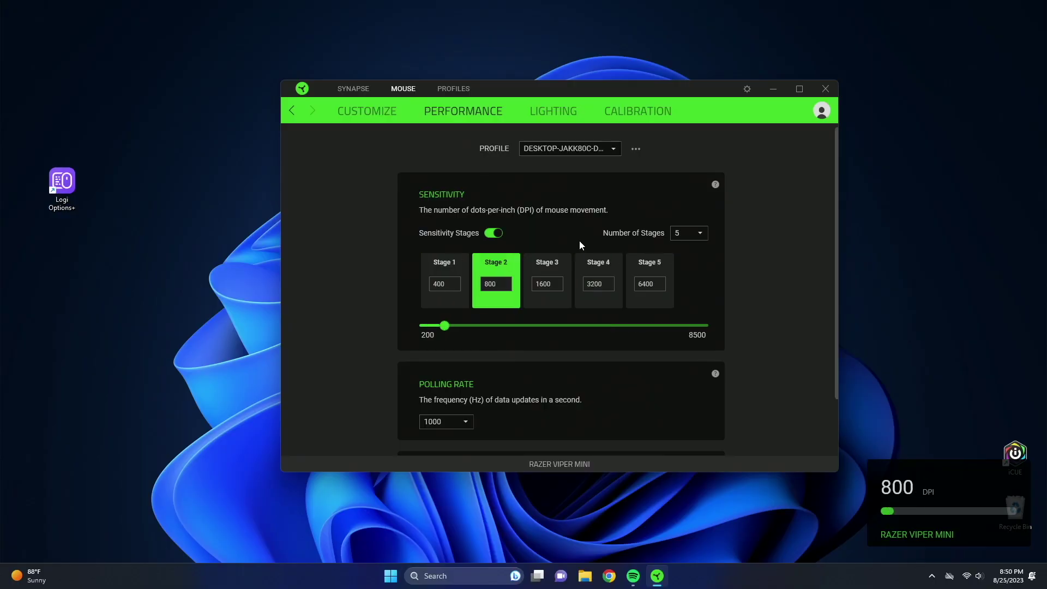
pyautogui.click(684, 235)
pyautogui.click(677, 253)
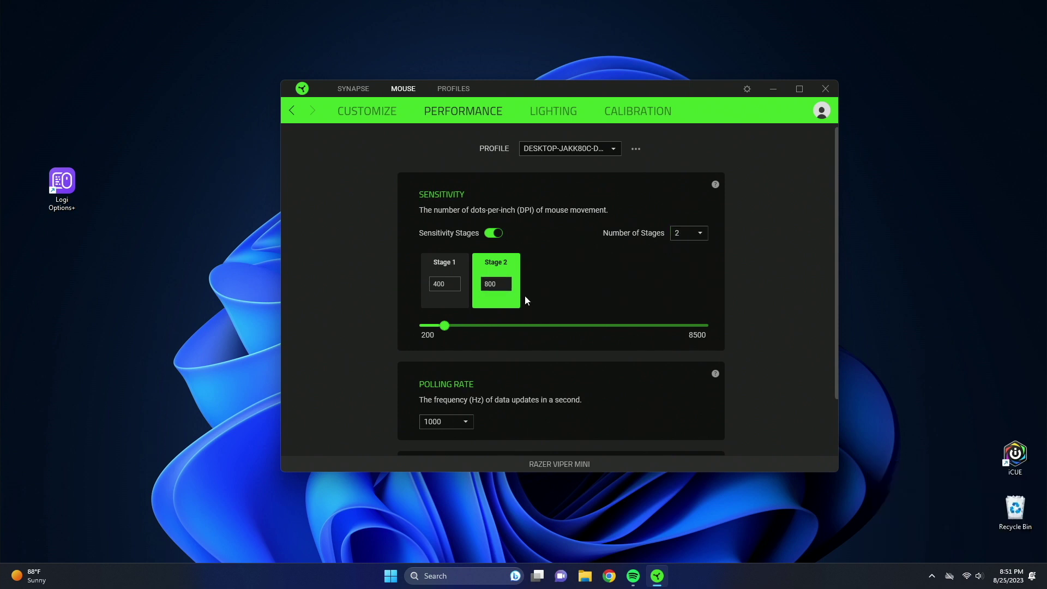
pyautogui.click(700, 236)
pyautogui.click(698, 292)
# Check the available polling rate options in the performance settings.
pyautogui.scroll(-2, 558, 263)
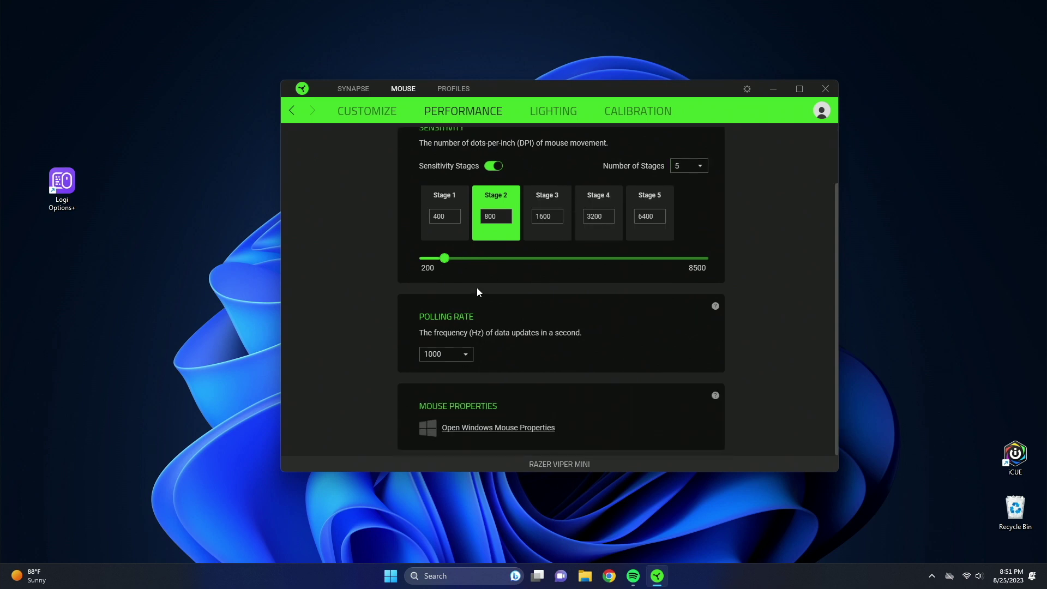
pyautogui.click(440, 355)
pyautogui.click(537, 323)
pyautogui.click(464, 356)
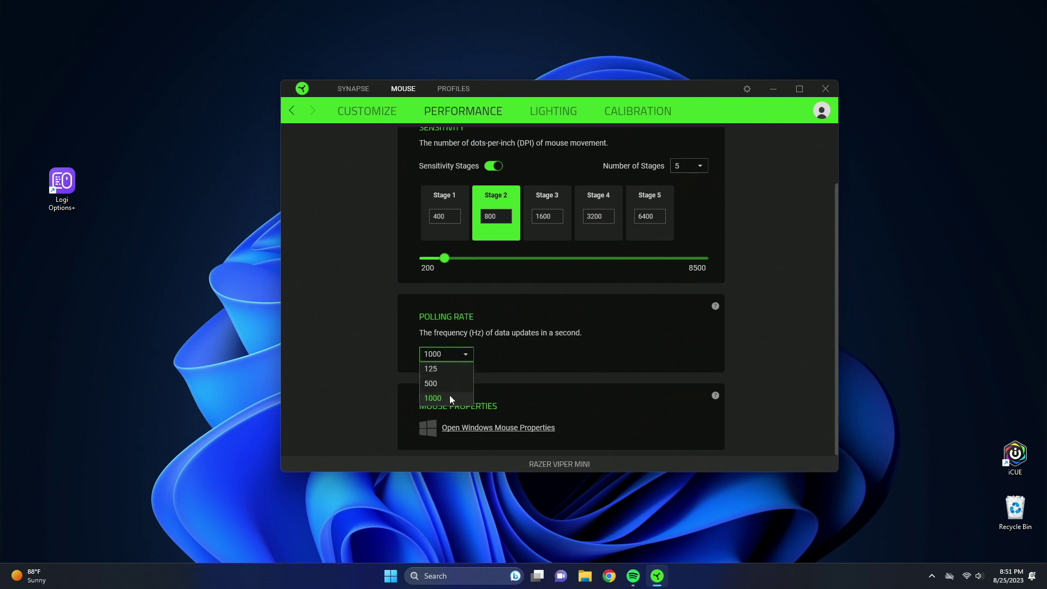
pyautogui.click(511, 358)
# Try lowering the mouse's lighting brightness to about 40, and restore it to 100.
pyautogui.click(557, 115)
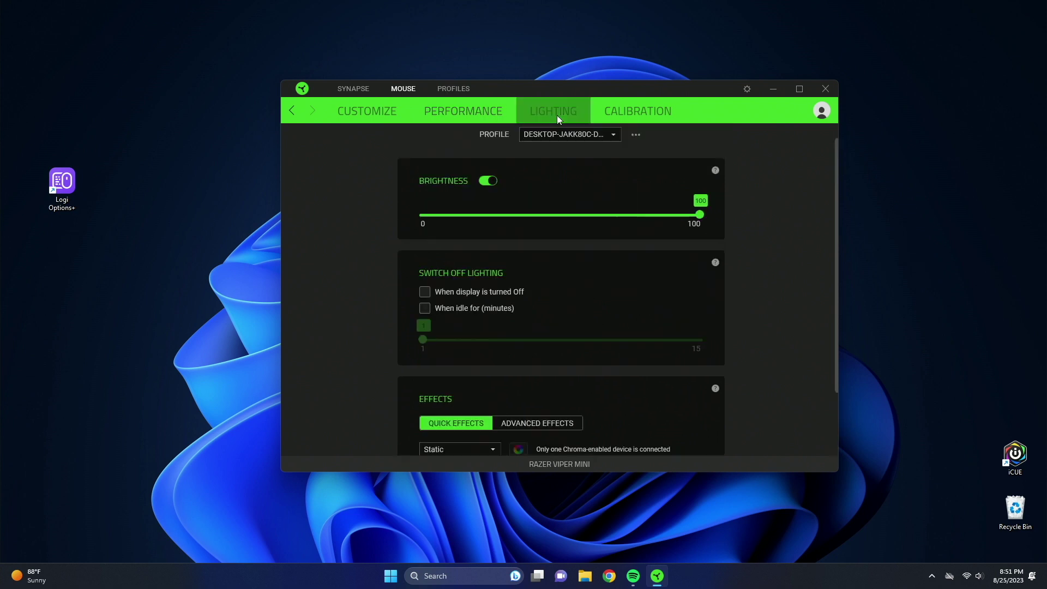
pyautogui.scroll(1, 478, 218)
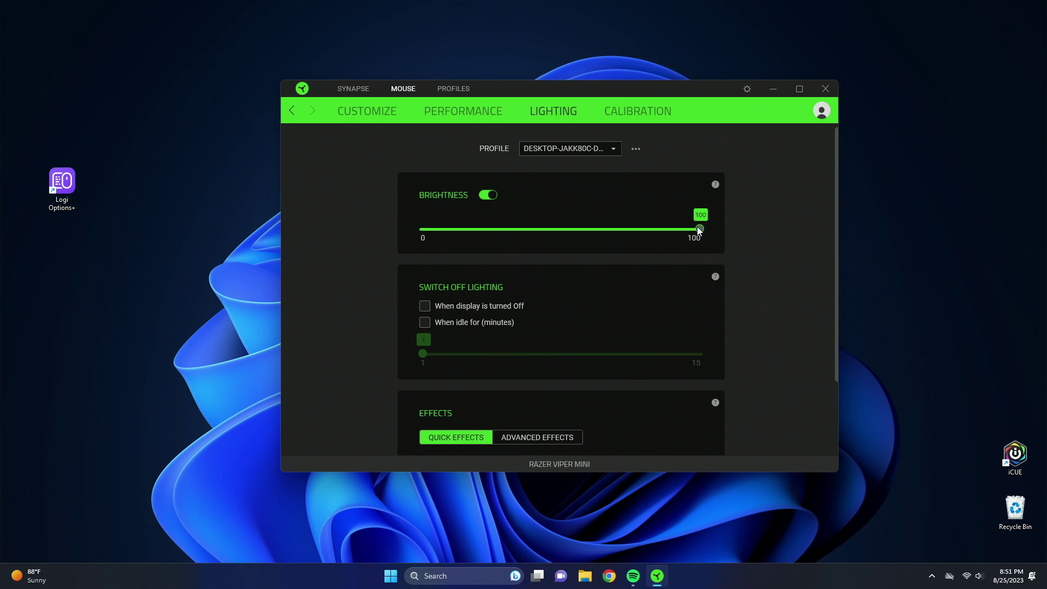
pyautogui.moveTo(699, 231); pyautogui.dragTo(584, 229)
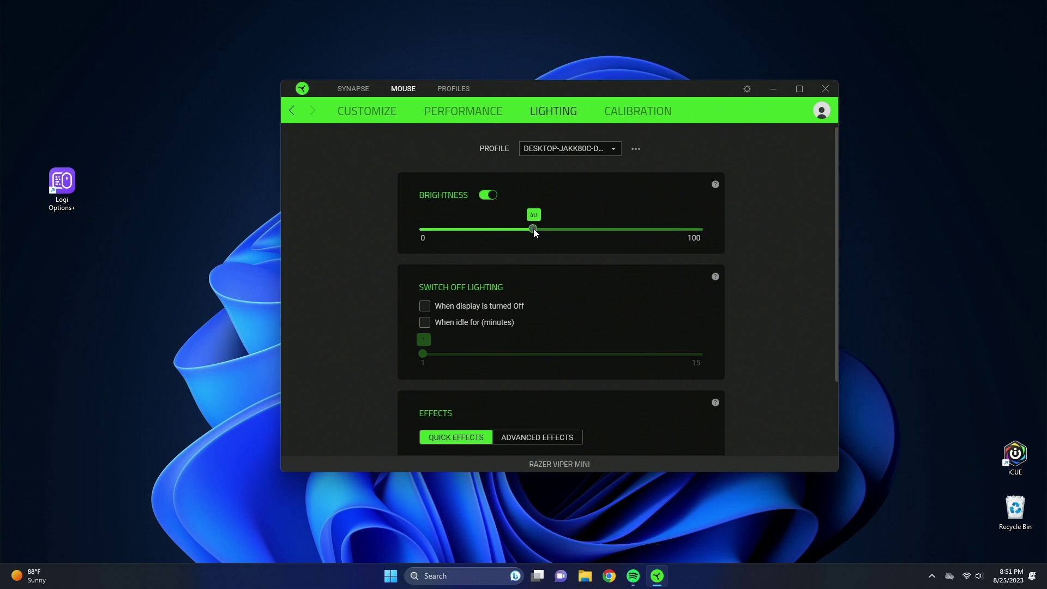
pyautogui.moveTo(532, 227); pyautogui.dragTo(700, 229)
# Try switching off the lighting when idle, test the minutes setting, and disable the option again.
pyautogui.scroll(-1, 509, 310)
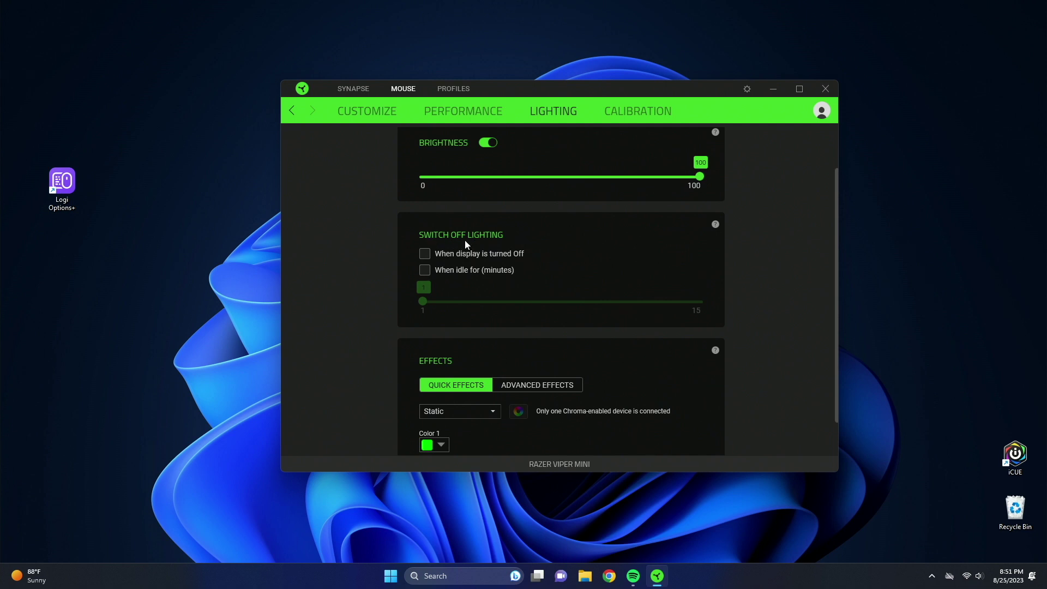
pyautogui.click(473, 271)
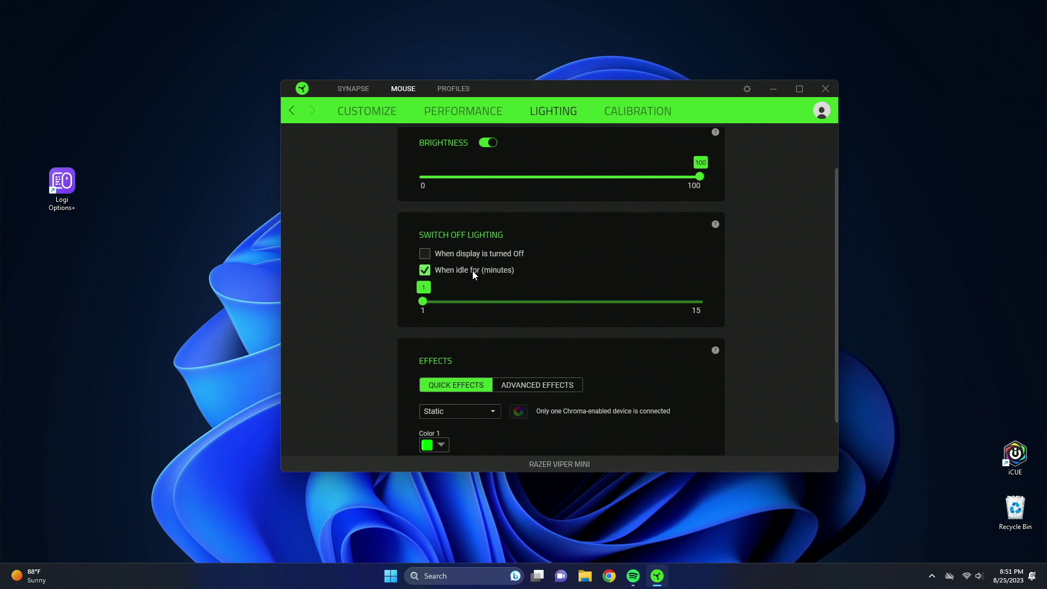
pyautogui.moveTo(425, 303)
pyautogui.mouseDown()
pyautogui.moveTo(724, 312)
pyautogui.moveTo(406, 300)
pyautogui.mouseUp()
pyautogui.click(425, 270)
# Review the quick lighting effect presets and view the advanced effects option.
pyautogui.scroll(-1, 502, 282)
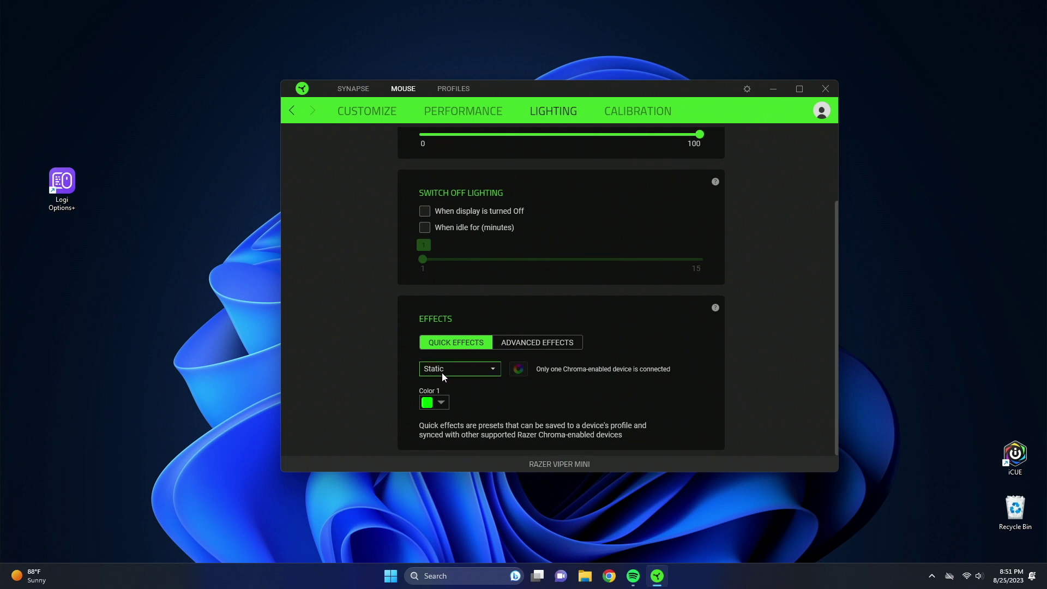
pyautogui.click(470, 366)
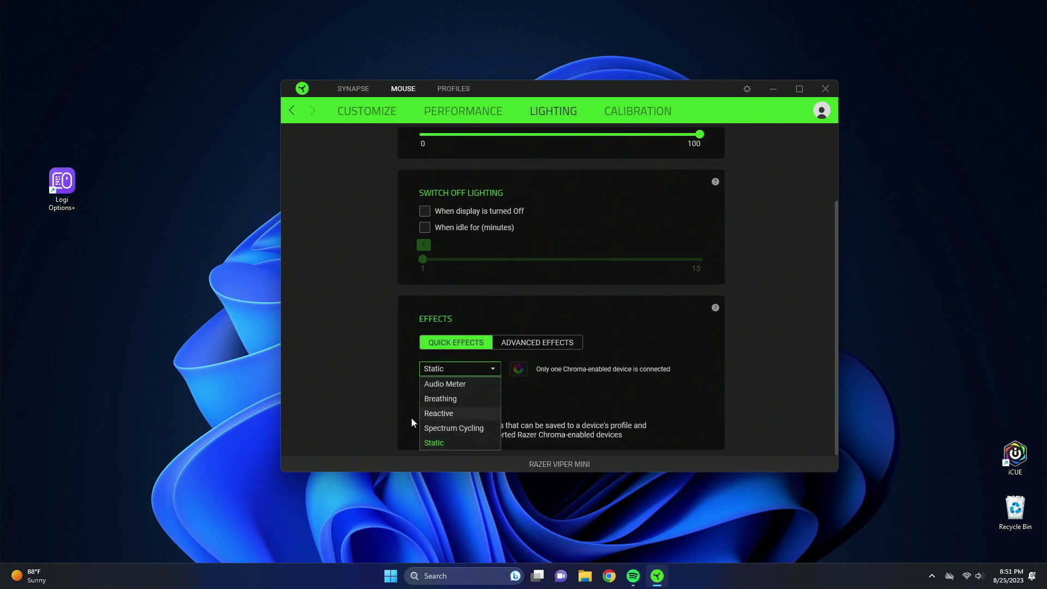
pyautogui.click(366, 386)
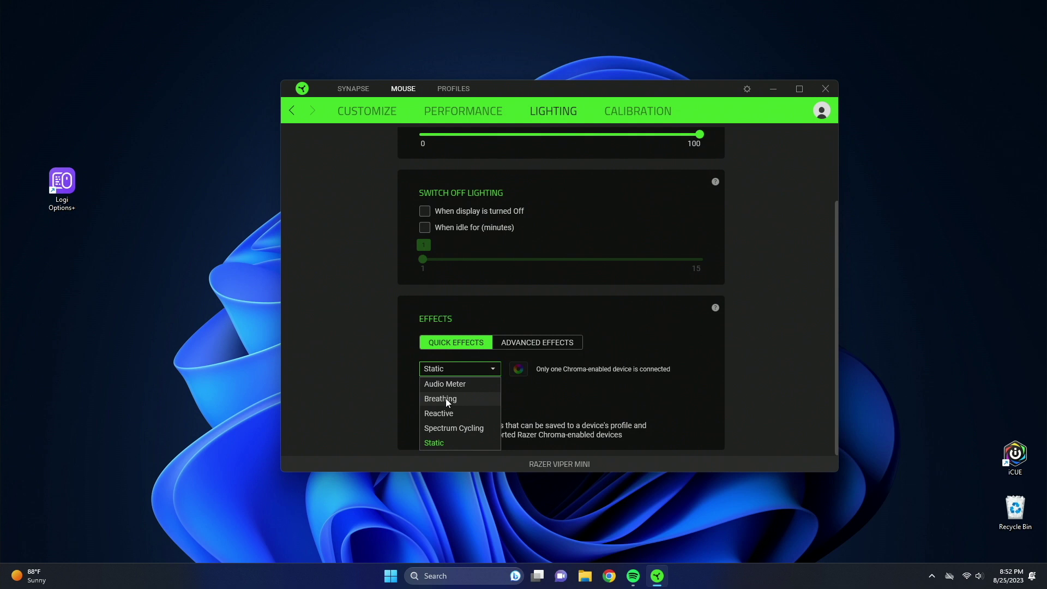
pyautogui.click(446, 398)
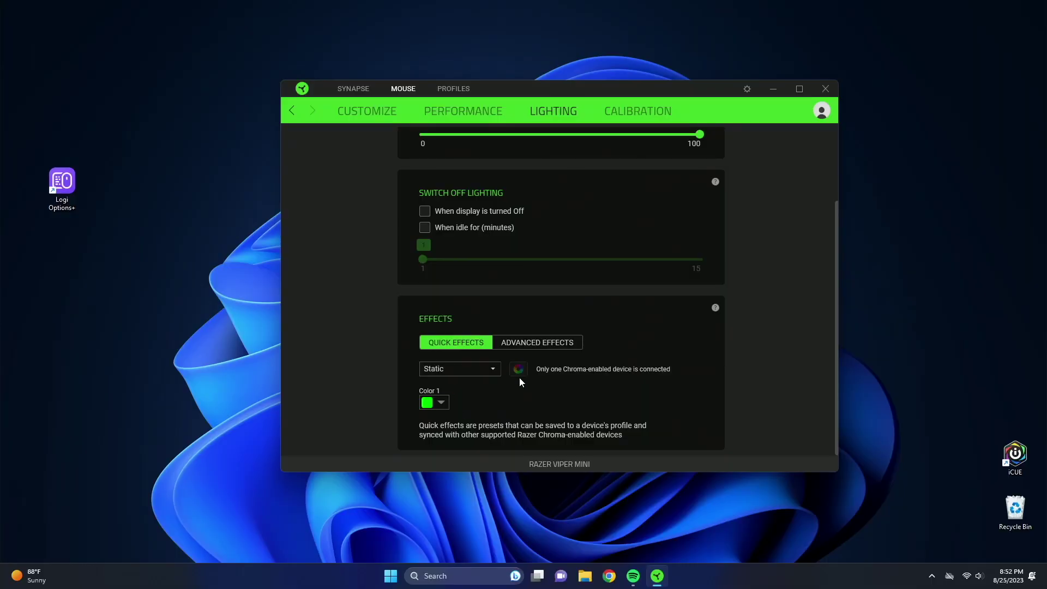
pyautogui.click(515, 342)
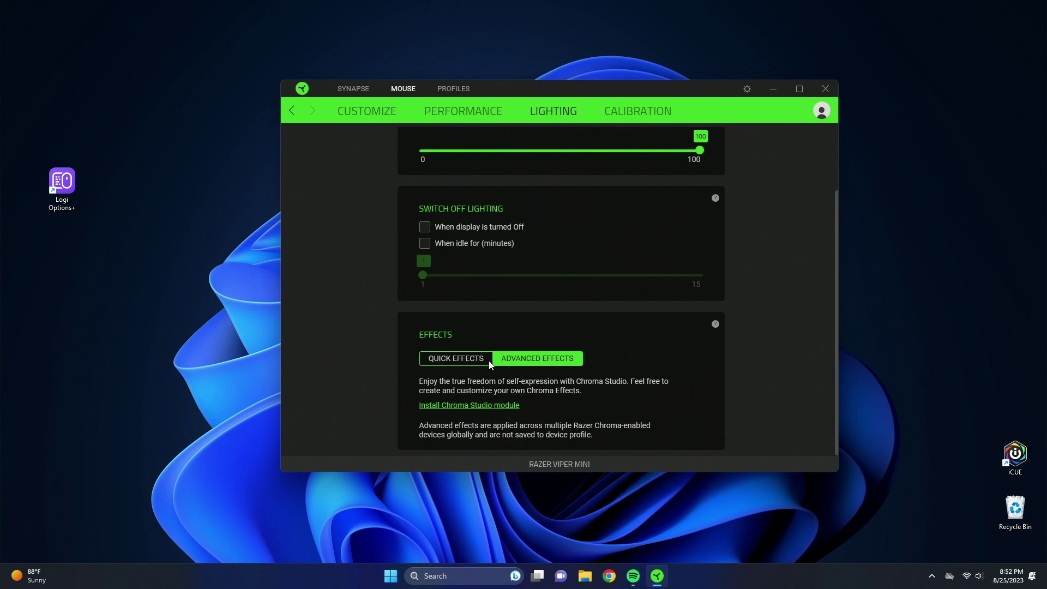
# Add the pre-calibrated Razer Firefly V2 mat as a calibration surface and set its lift-off range to 2.
pyautogui.click(635, 112)
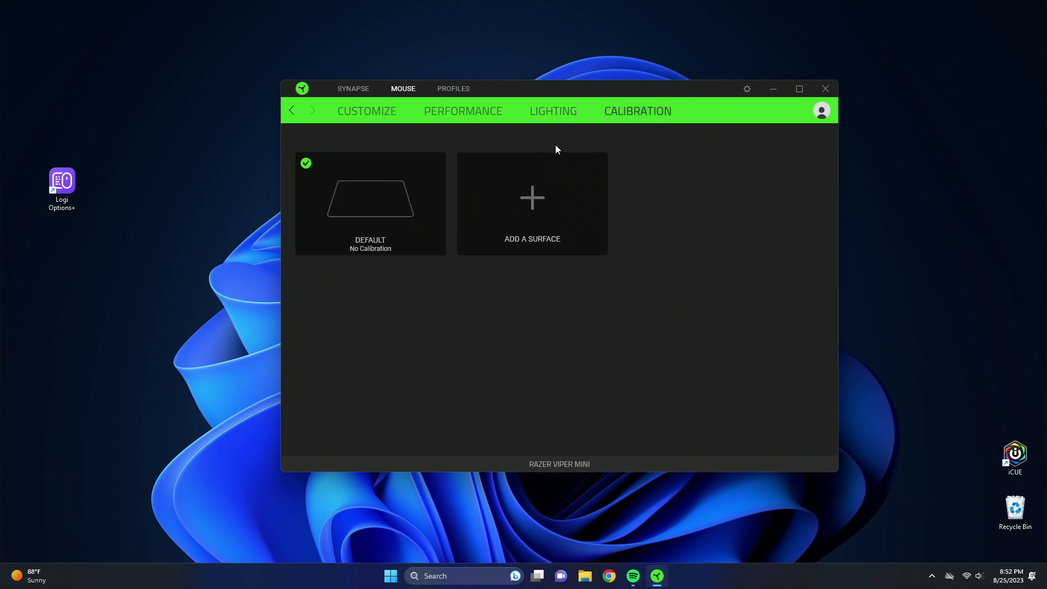
pyautogui.click(526, 202)
pyautogui.scroll(-5, 372, 229)
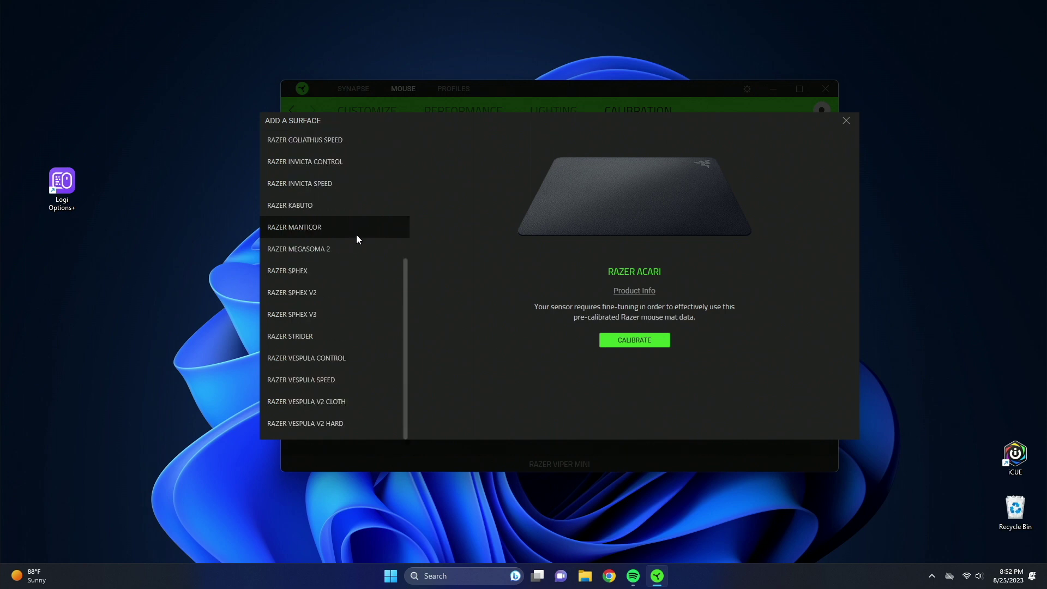
pyautogui.scroll(5, 324, 409)
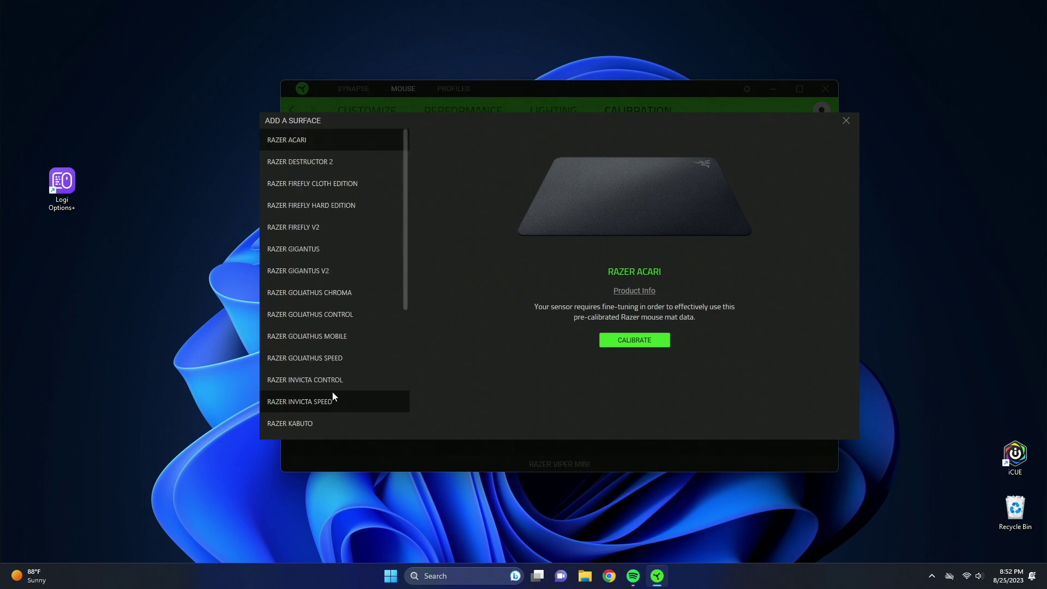
pyautogui.click(322, 228)
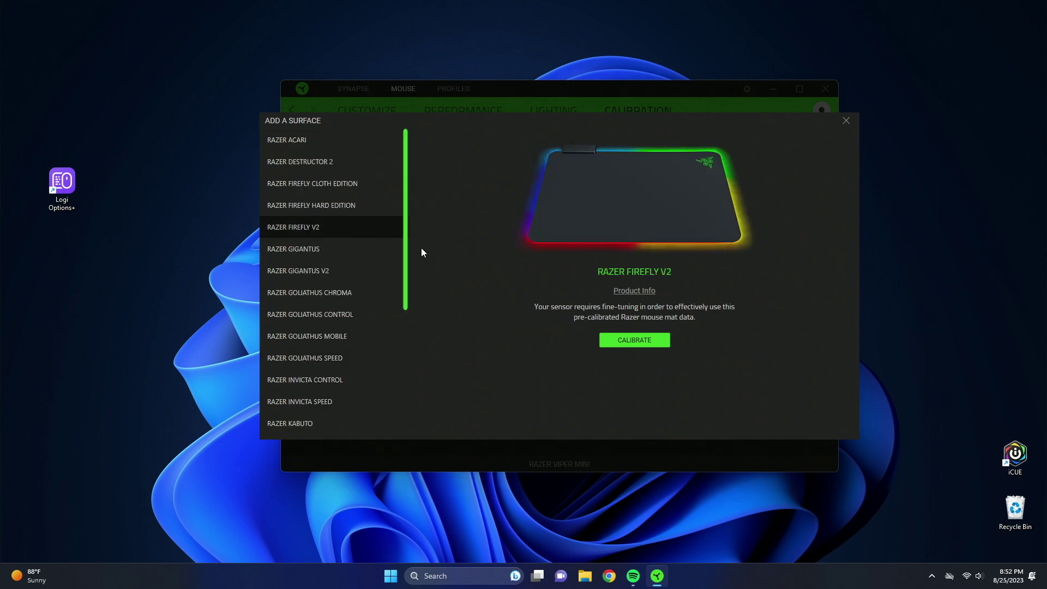
pyautogui.click(634, 340)
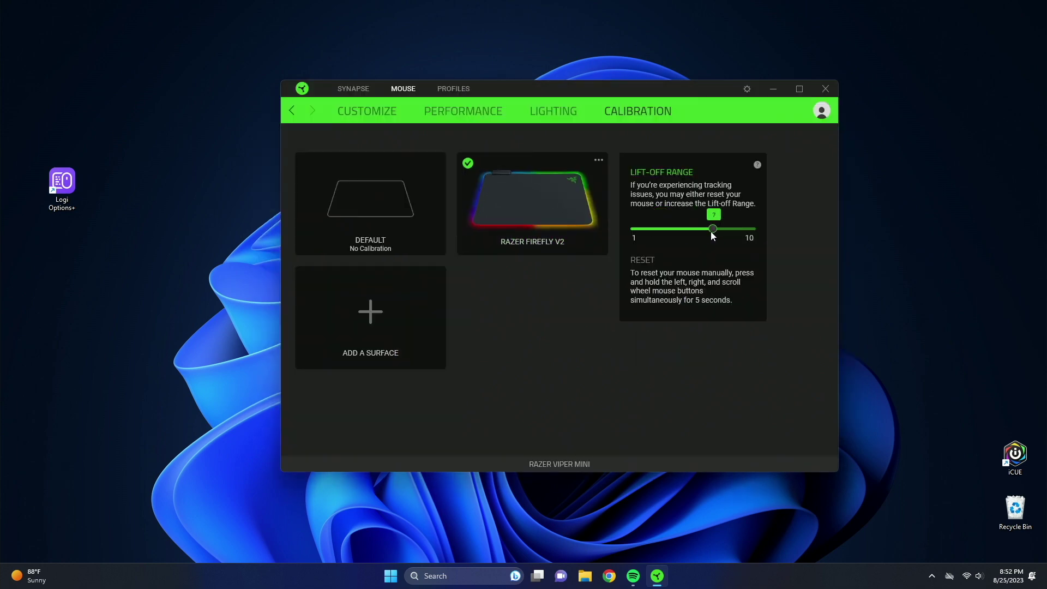
pyautogui.moveTo(728, 228); pyautogui.dragTo(649, 218)
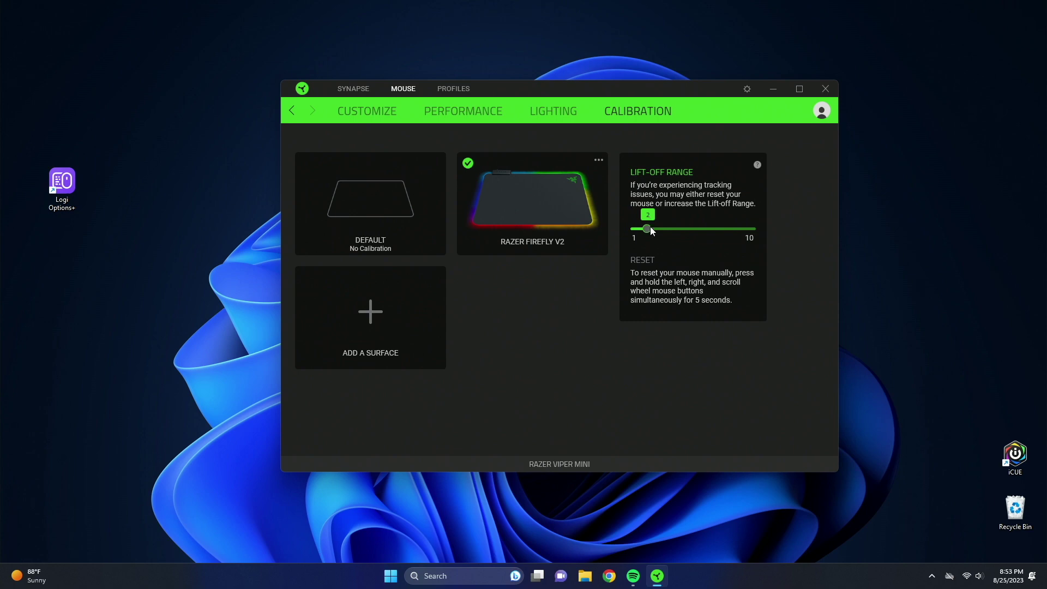